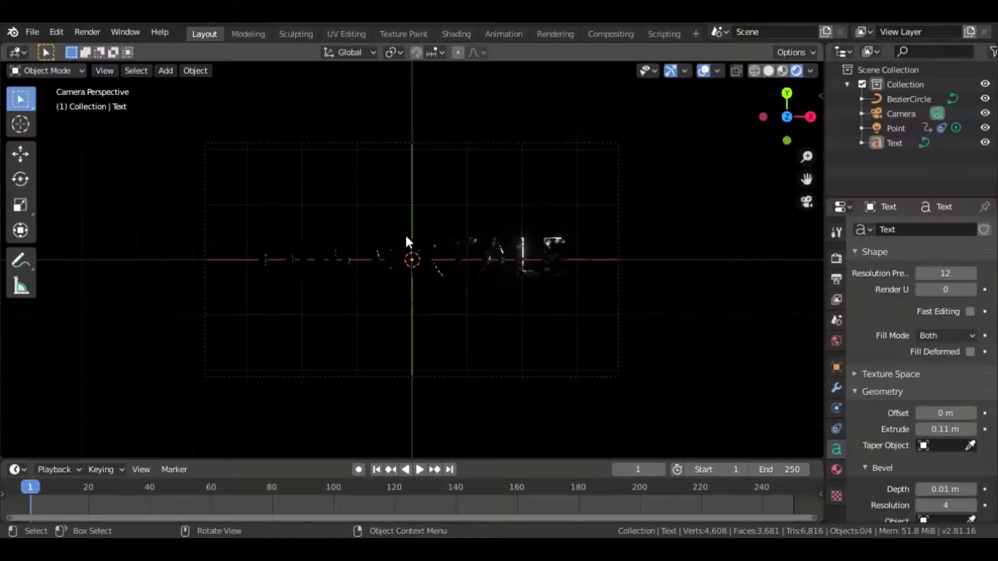
- Play the finished animation to preview it before clearing the scene
{"action": "key", "text": "space"}
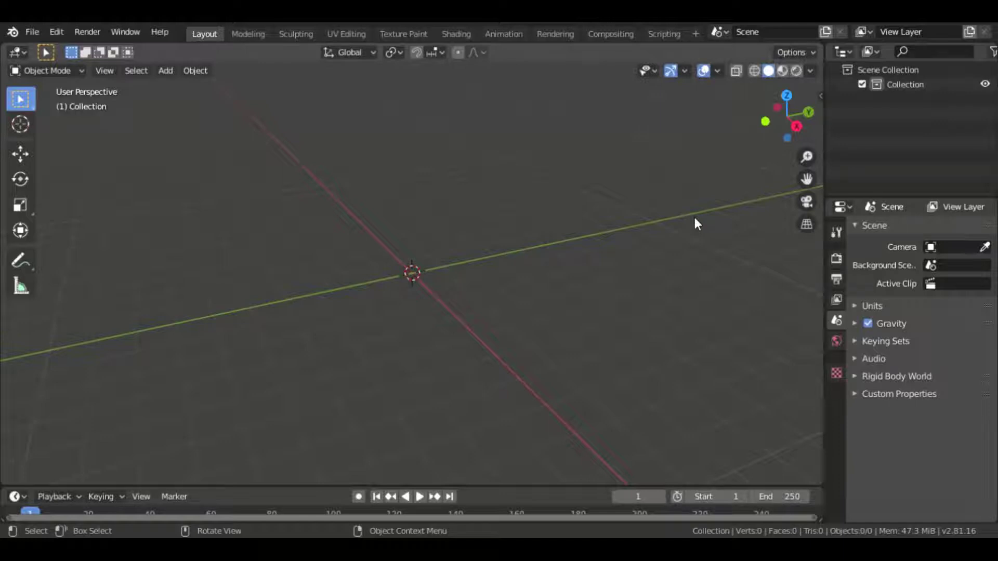
- Add a text object and give it a new material
{"action": "key", "text": "shift+a"}
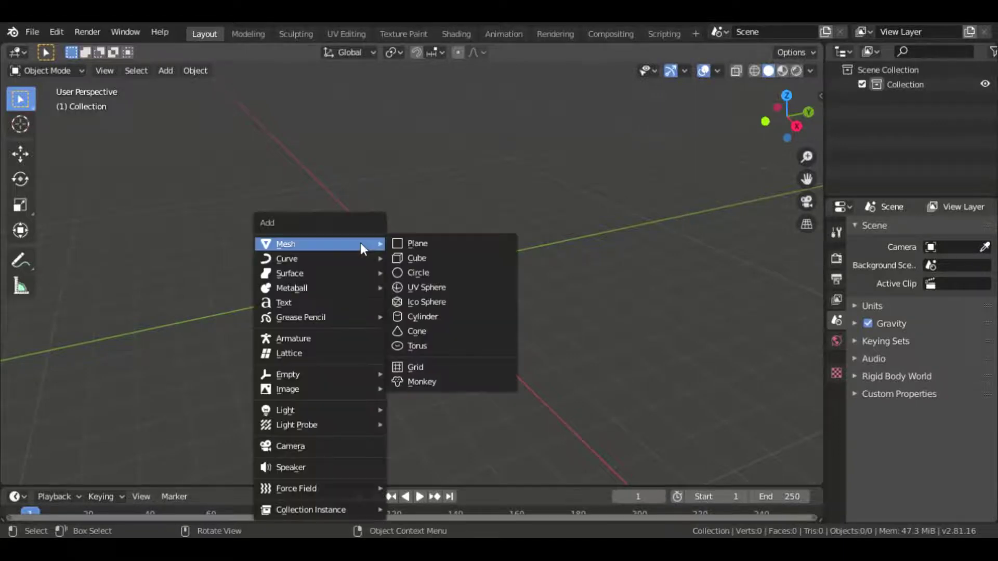
{"action": "left_click", "coordinate": [318, 304]}
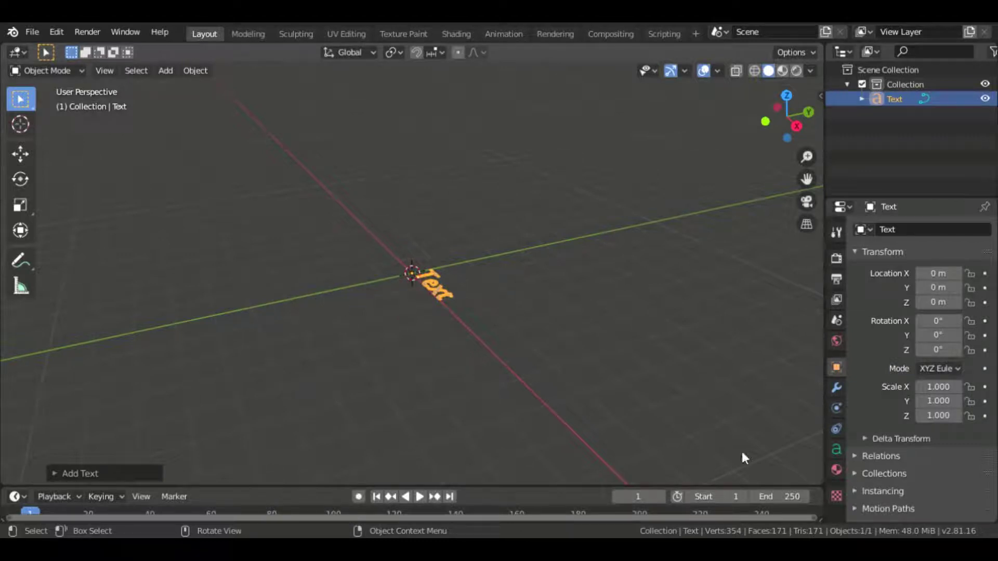
{"action": "left_click", "coordinate": [837, 468]}
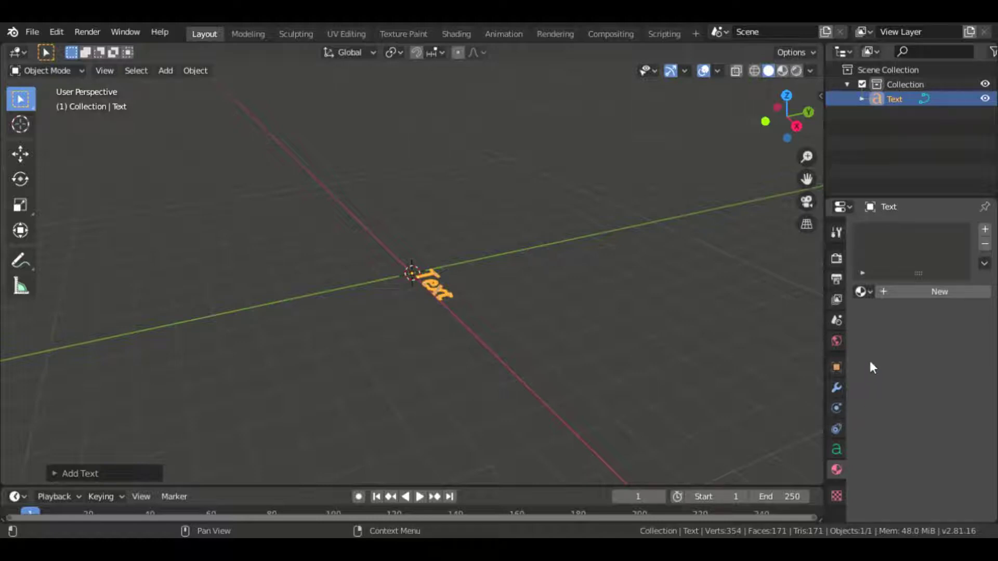
{"action": "left_click", "coordinate": [921, 291]}
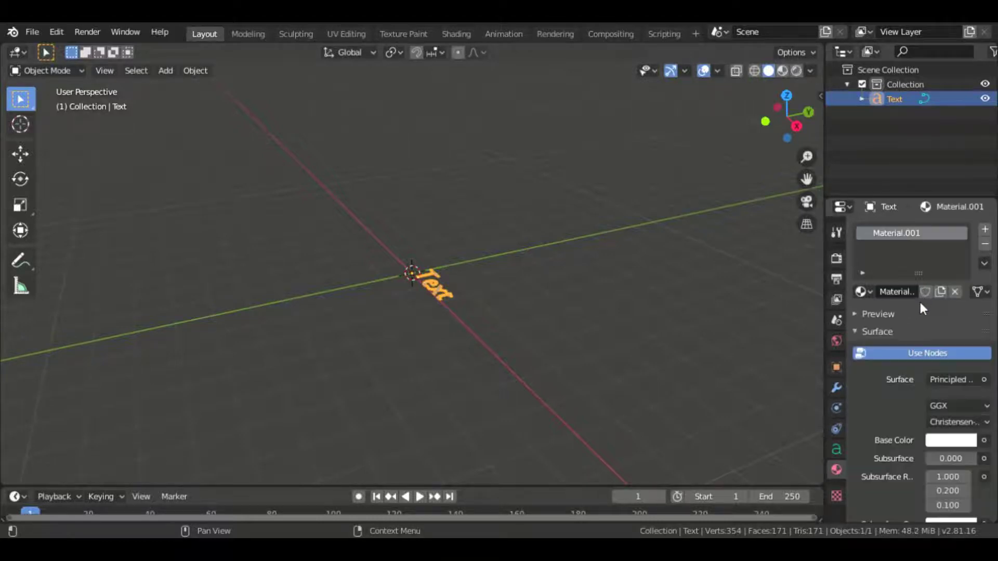
- Set the text's horizontal and vertical paragraph alignment to Center
{"action": "left_click", "coordinate": [835, 450]}
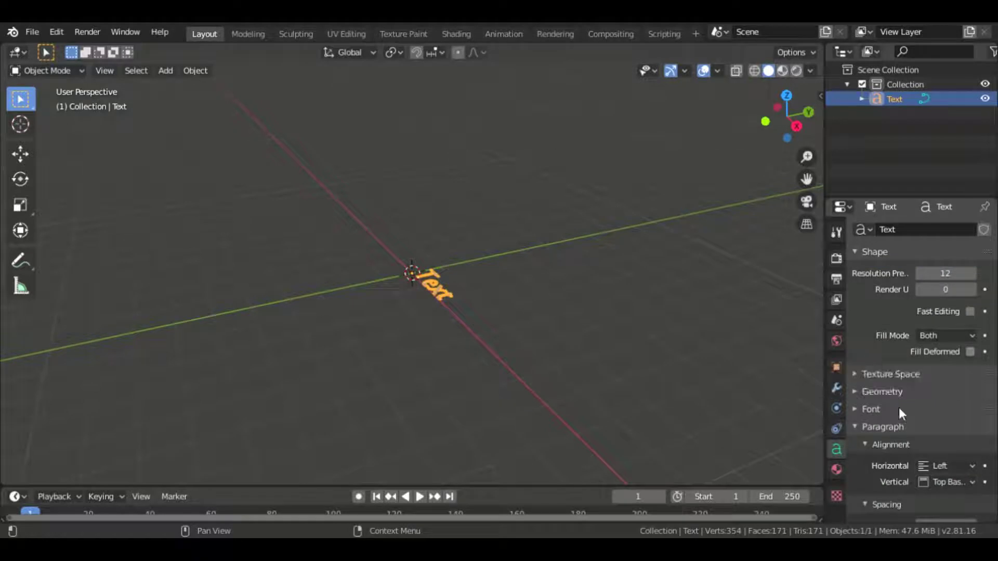
{"action": "left_click", "coordinate": [956, 463]}
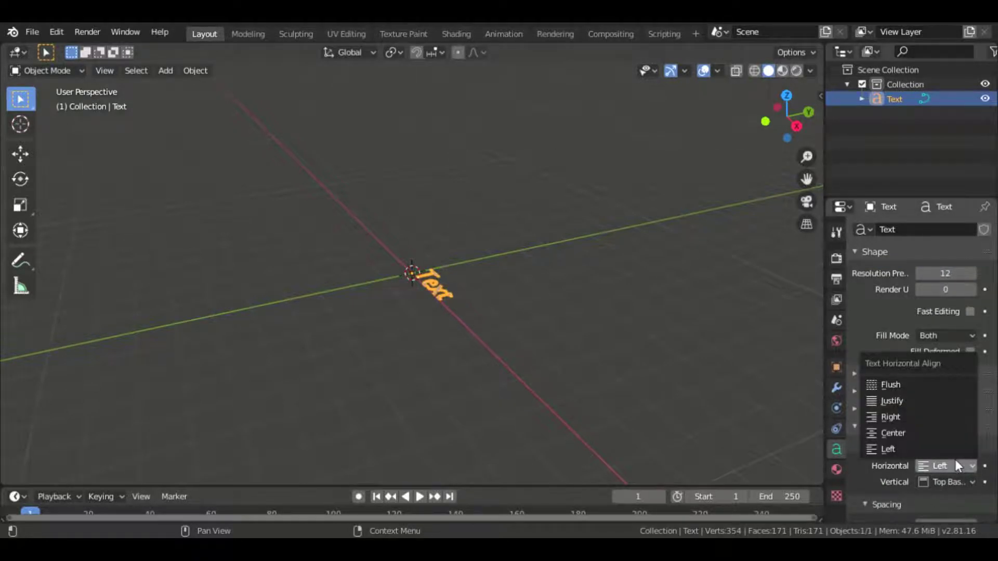
{"action": "left_click", "coordinate": [933, 435]}
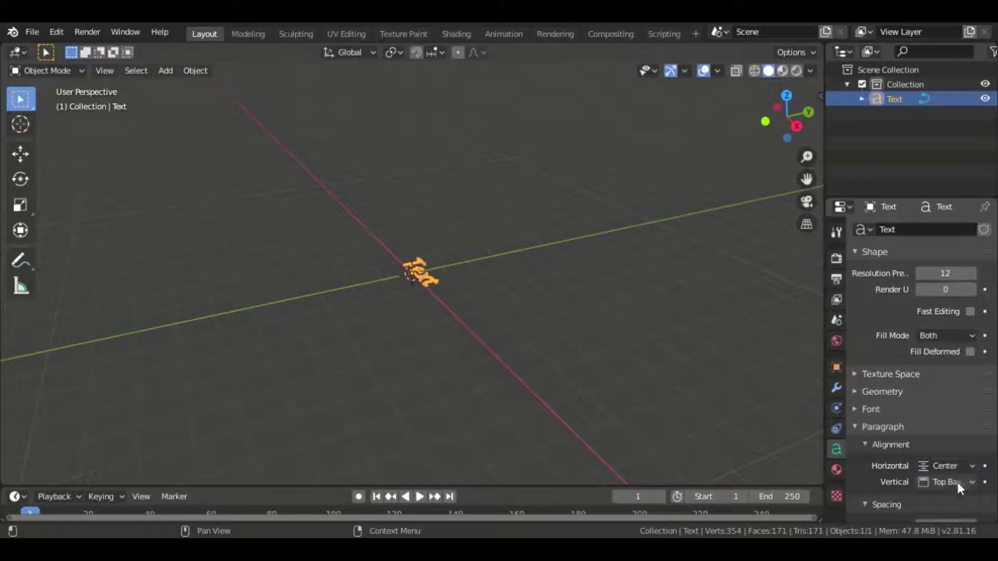
{"action": "left_click", "coordinate": [956, 480]}
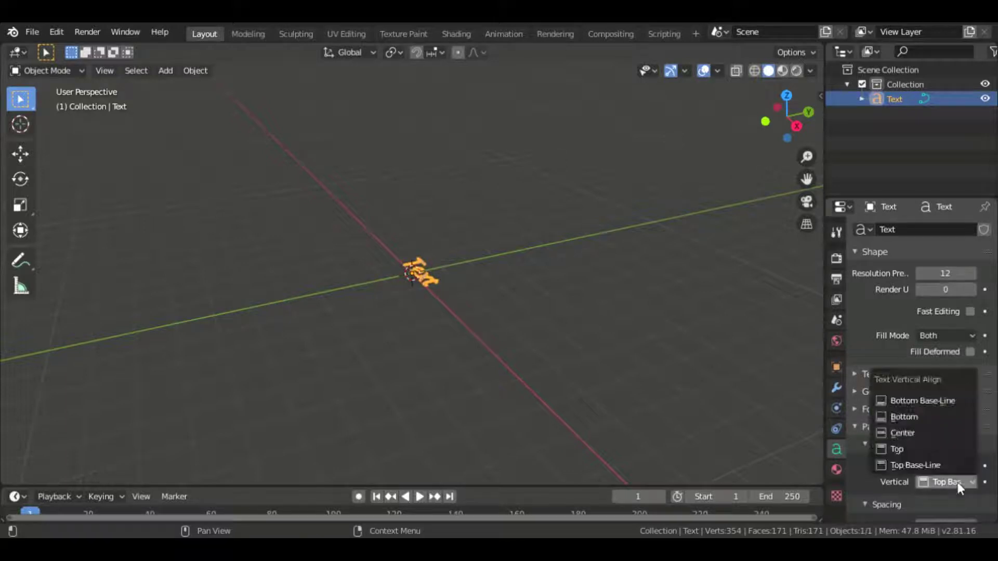
{"action": "left_click", "coordinate": [915, 429]}
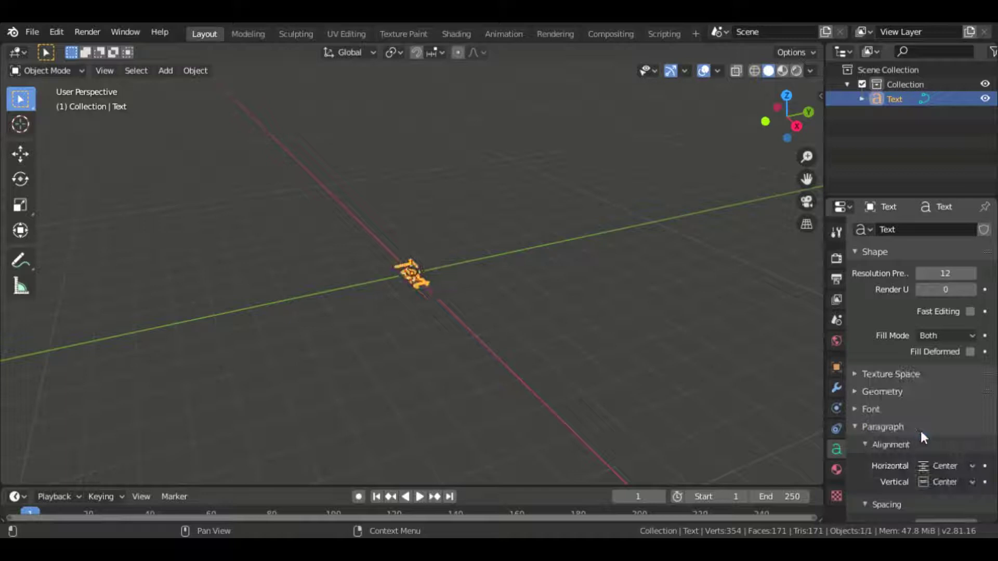
{"action": "left_click", "coordinate": [943, 466]}
{"action": "left_click", "coordinate": [883, 391]}
- Give the text a 0.11 m extrusion and a 0.01 m bevel depth
{"action": "left_click", "coordinate": [944, 429]}
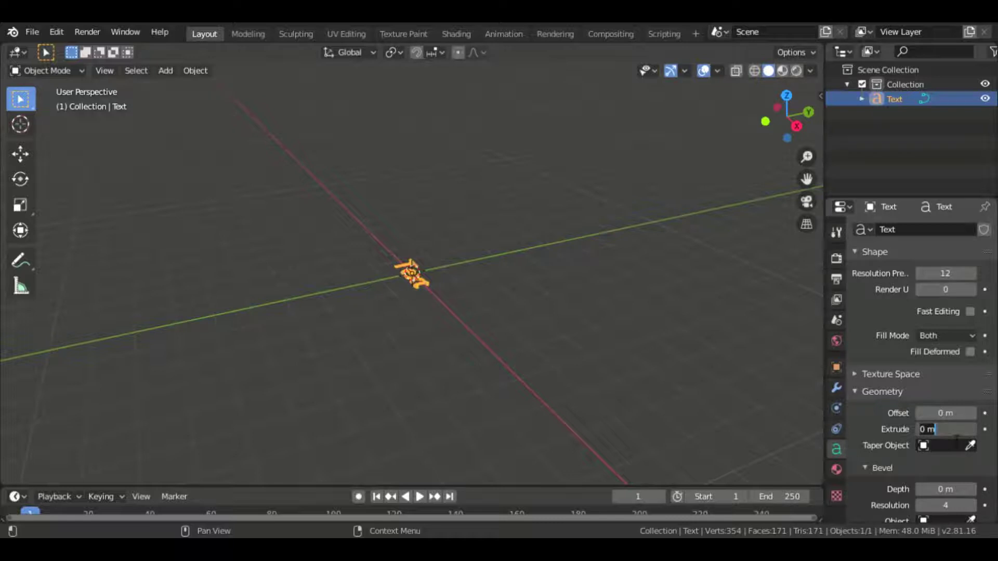
{"action": "key", "text": "BackSpace"}
{"action": "key", "text": "BackSpace"}
{"action": "type", "text": ".11"}
{"action": "key", "text": "Return"}
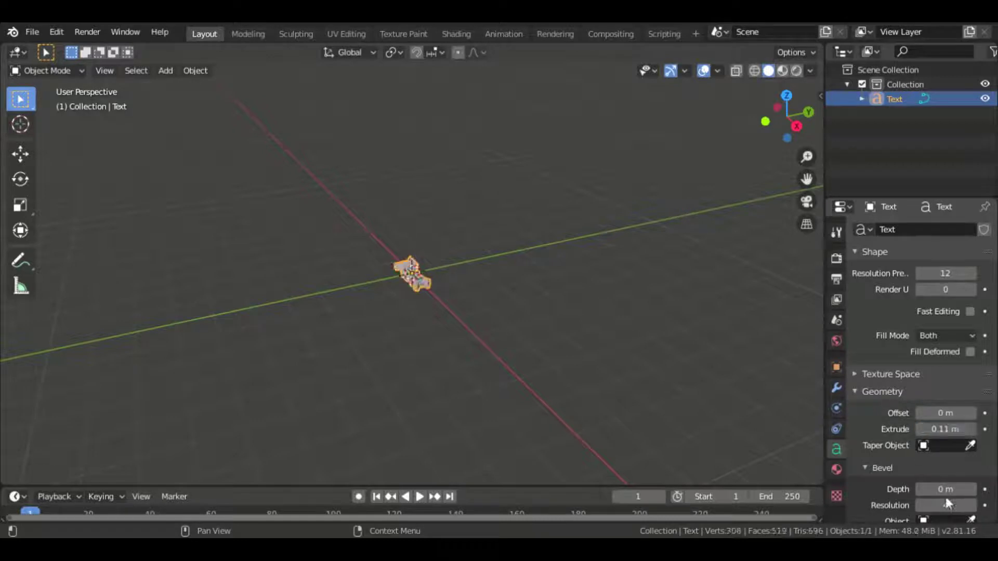
{"action": "double_click", "coordinate": [949, 490]}
{"action": "key", "text": "BackSpace"}
{"action": "key", "text": "BackSpace"}
{"action": "type", "text": ".02"}
{"action": "key", "text": "Return"}
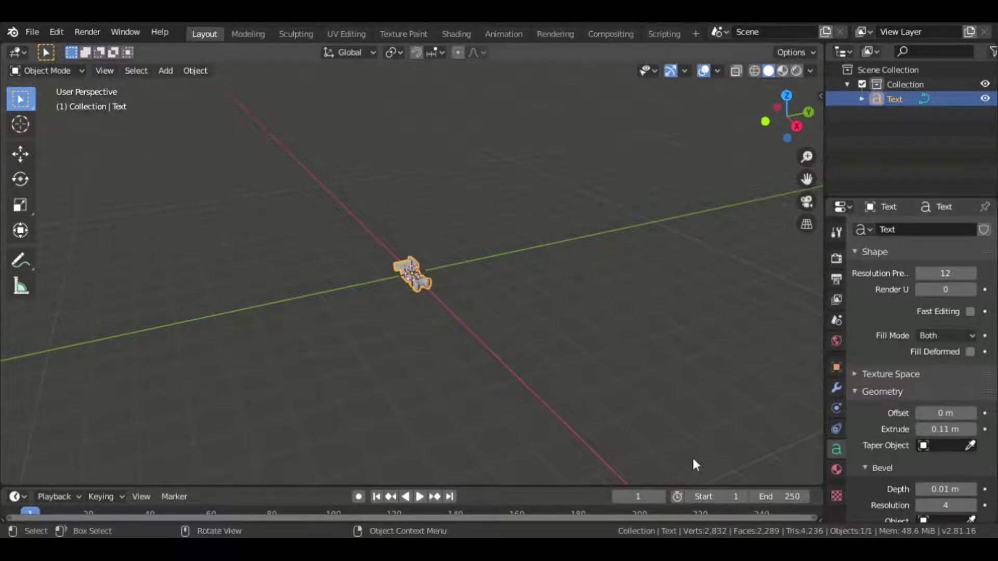
- In top view, replace the placeholder word Text with UNDERTALE
{"action": "left_click", "coordinate": [786, 96]}
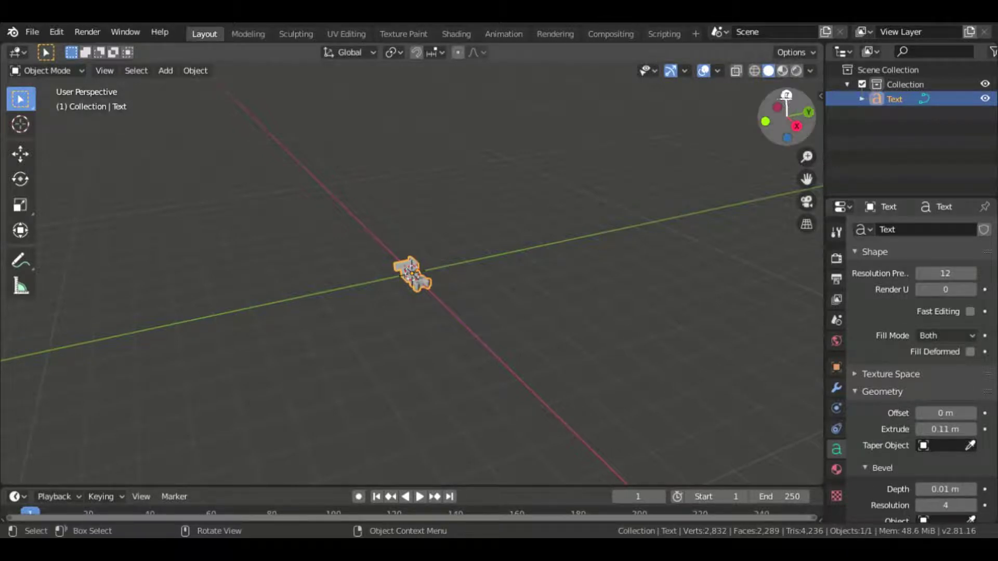
{"action": "key", "text": "Tab"}
{"action": "key", "text": "BackSpace"}
{"action": "key", "text": "BackSpace"}
{"action": "key", "text": "BackSpace"}
{"action": "key", "text": "BackSpace"}
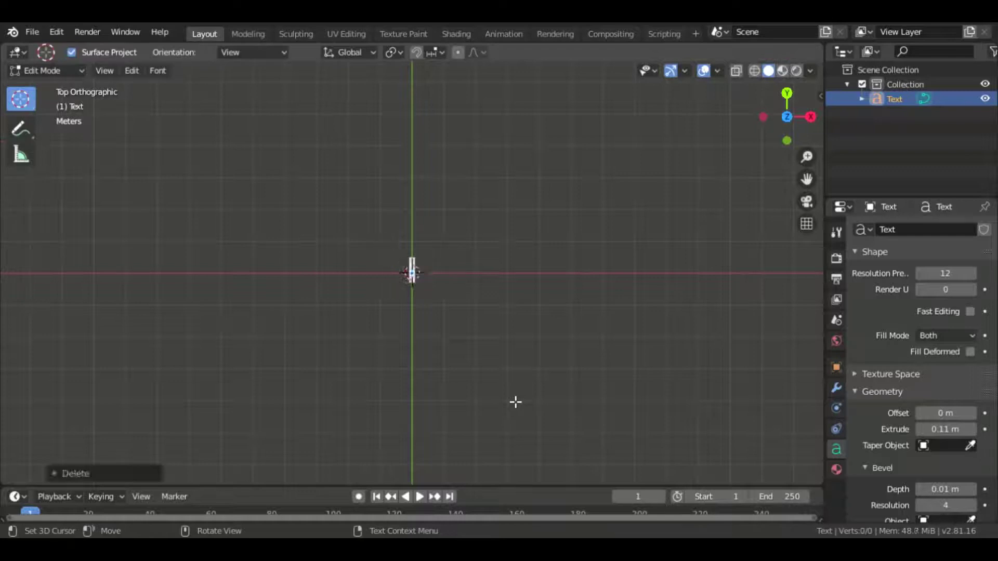
{"action": "type", "text": "UNDER"}
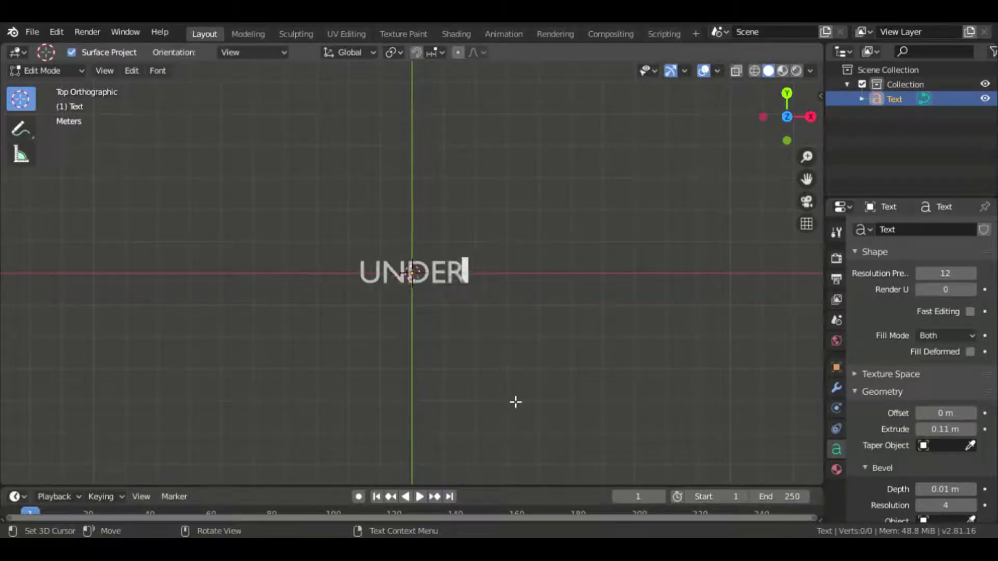
{"action": "type", "text": "TALE"}
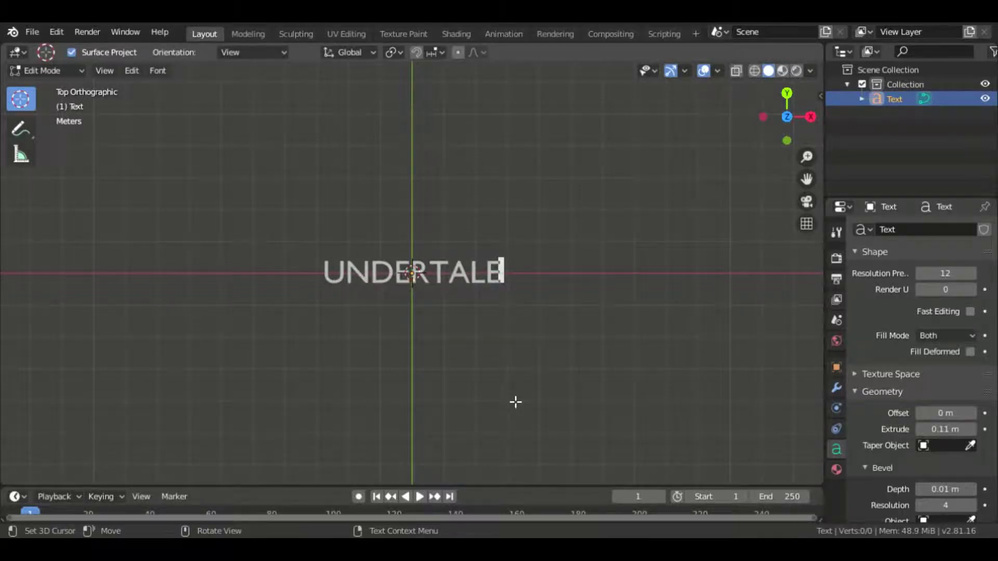
{"action": "key", "text": "Tab"}
- Add a camera aimed straight down and check its frame contains the UNDERTALE text
{"action": "left_click", "coordinate": [510, 398]}
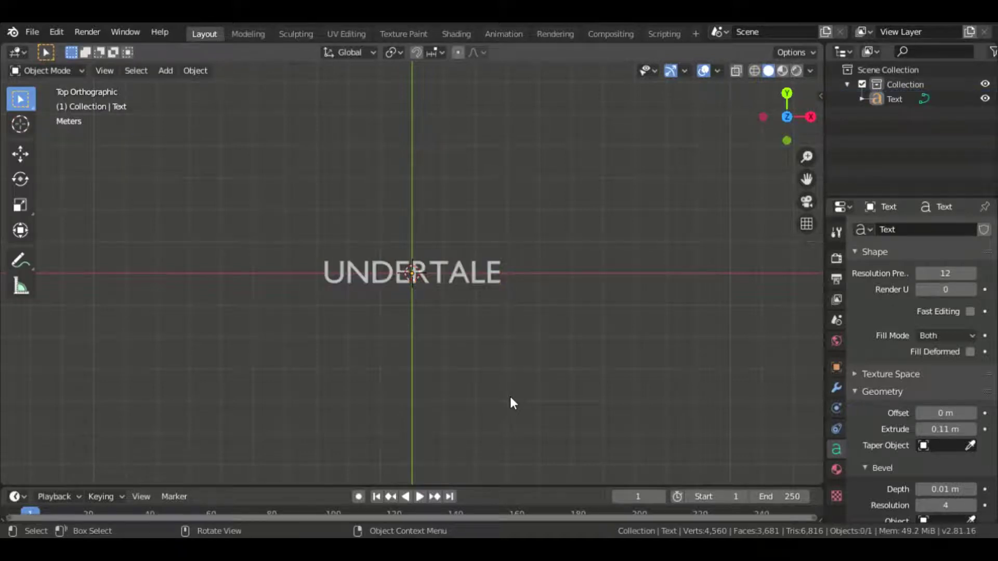
{"action": "key", "text": "shift+a"}
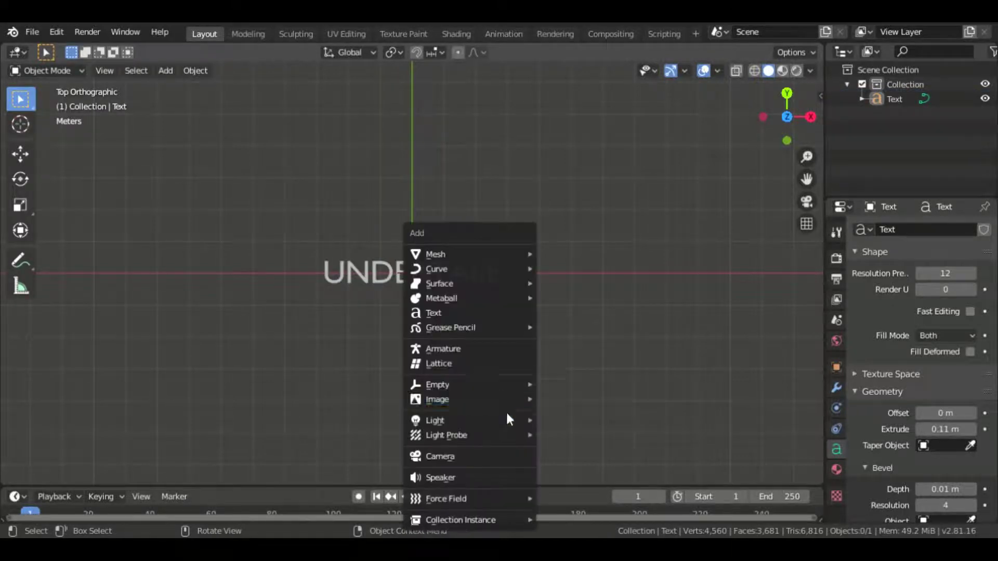
{"action": "left_click", "coordinate": [480, 450]}
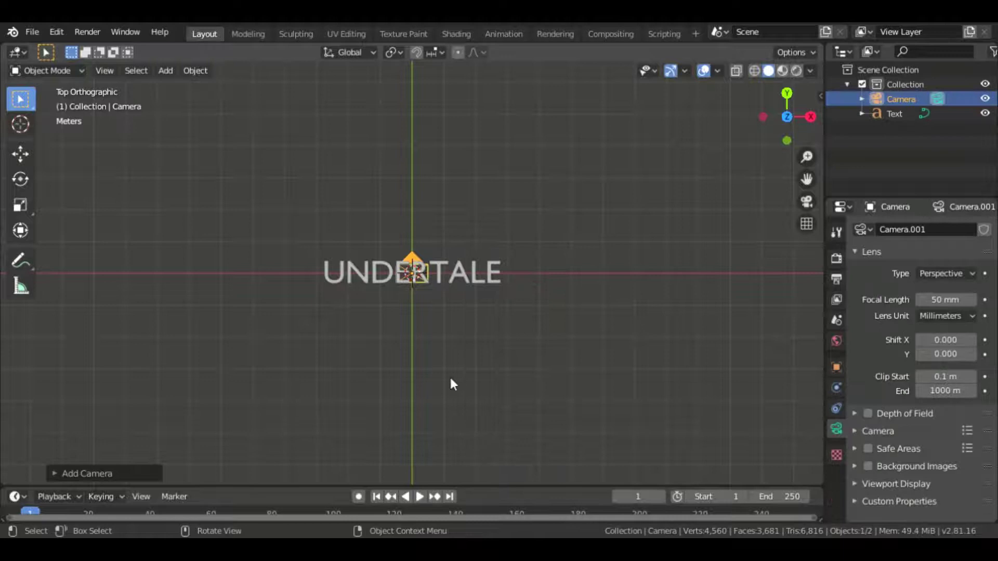
{"action": "key", "text": "KP_0"}
{"action": "key", "text": "KP_7"}
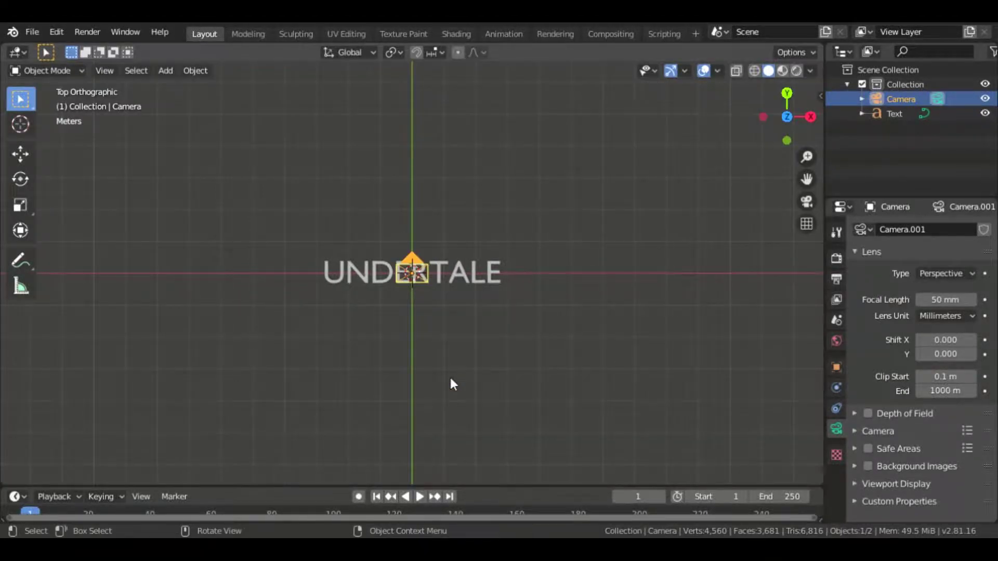
{"action": "scroll", "coordinate": [449, 375], "scroll_direction": "up", "scroll_amount": 2}
{"action": "key", "text": "KP_0"}
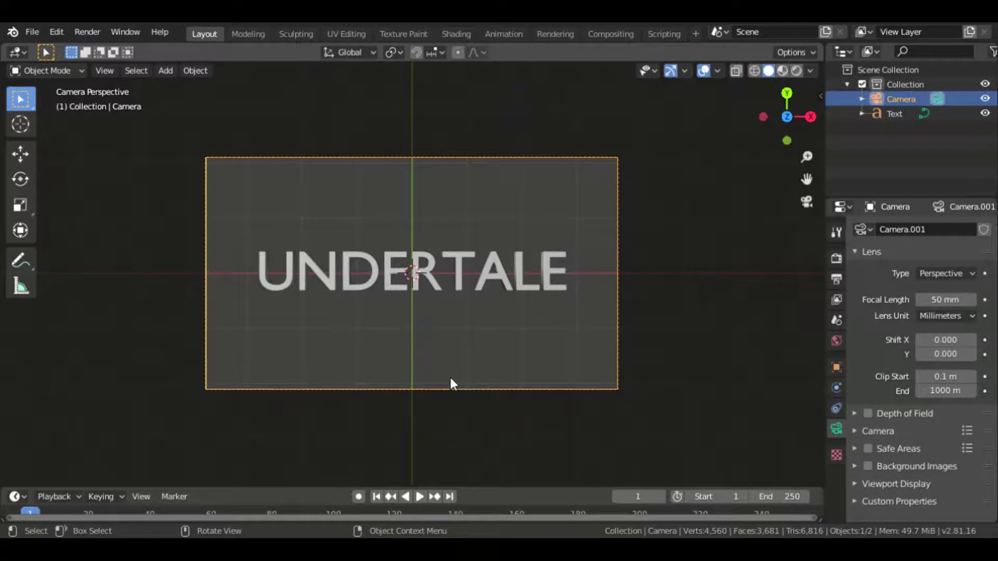
{"action": "key", "text": "Home"}
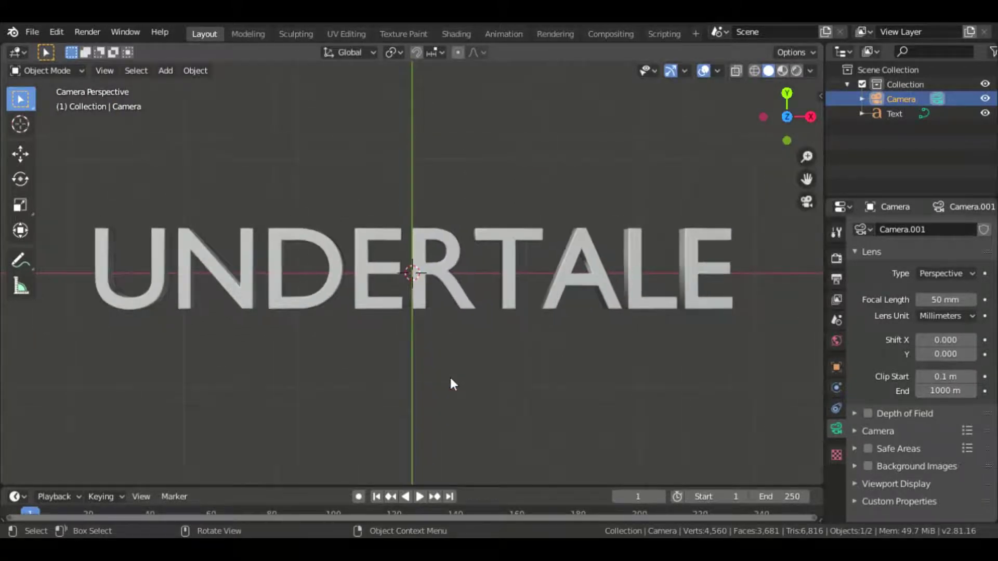
{"action": "scroll", "coordinate": [452, 383], "scroll_direction": "down", "scroll_amount": 3}
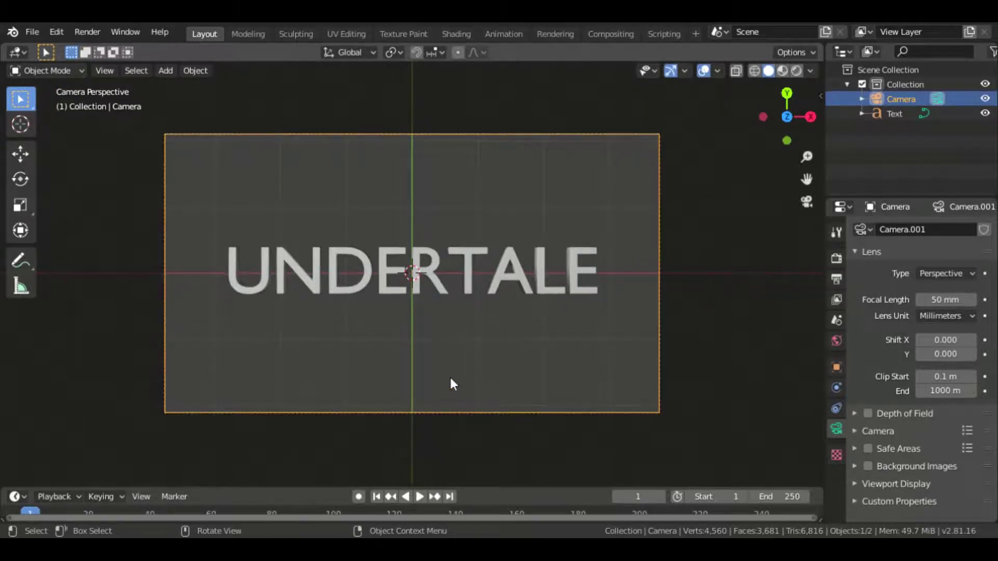
{"action": "key", "text": "shift+a"}
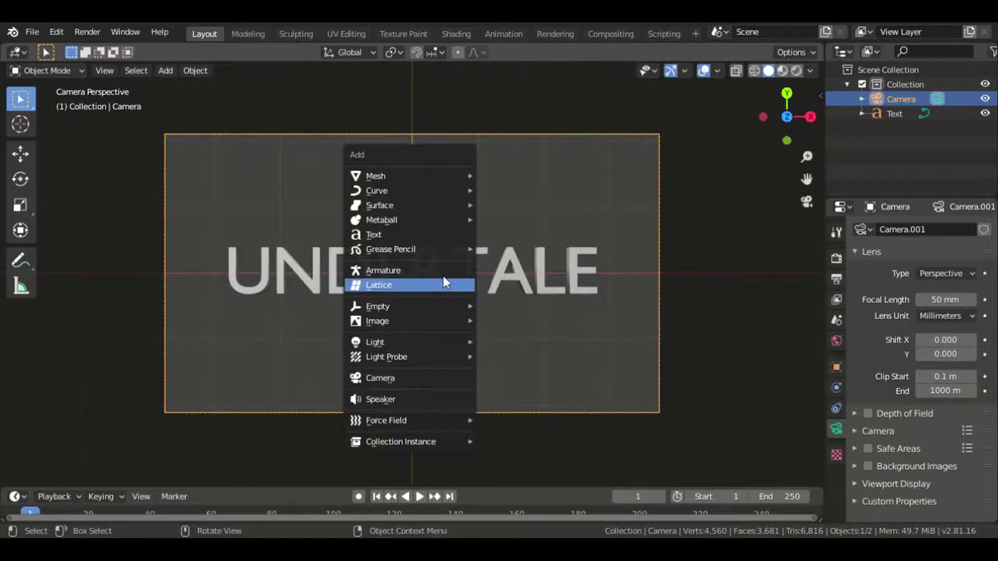
{"action": "mouse_move", "coordinate": [405, 190]}
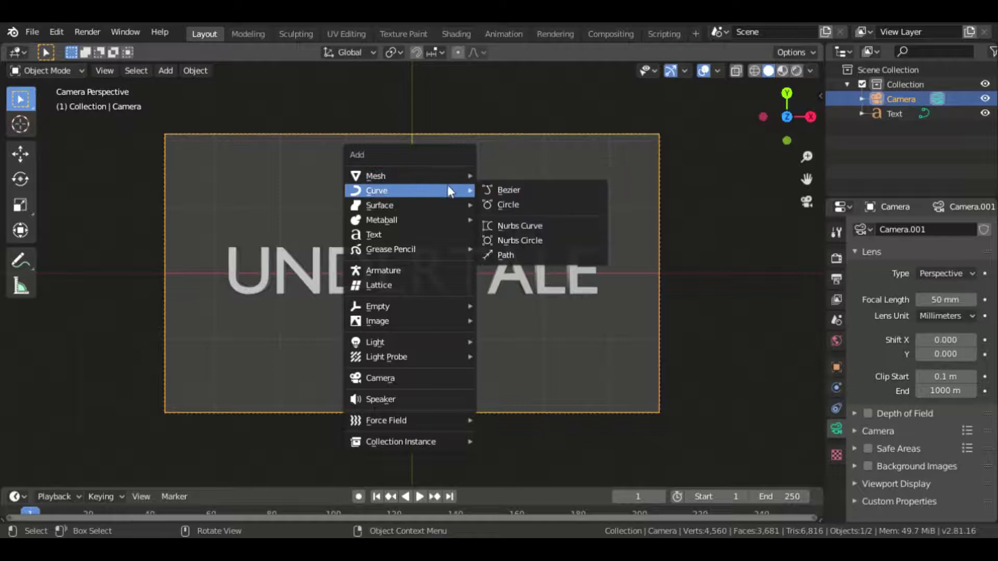
- Add a Bezier circle, scale it up around the text, and enter point editing
{"action": "left_click", "coordinate": [522, 203]}
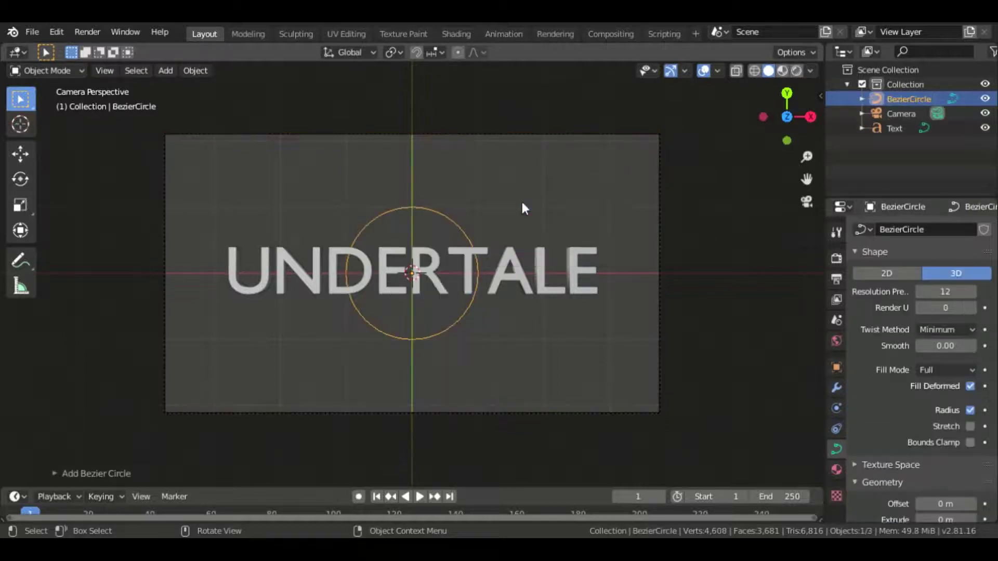
{"action": "key", "text": "s"}
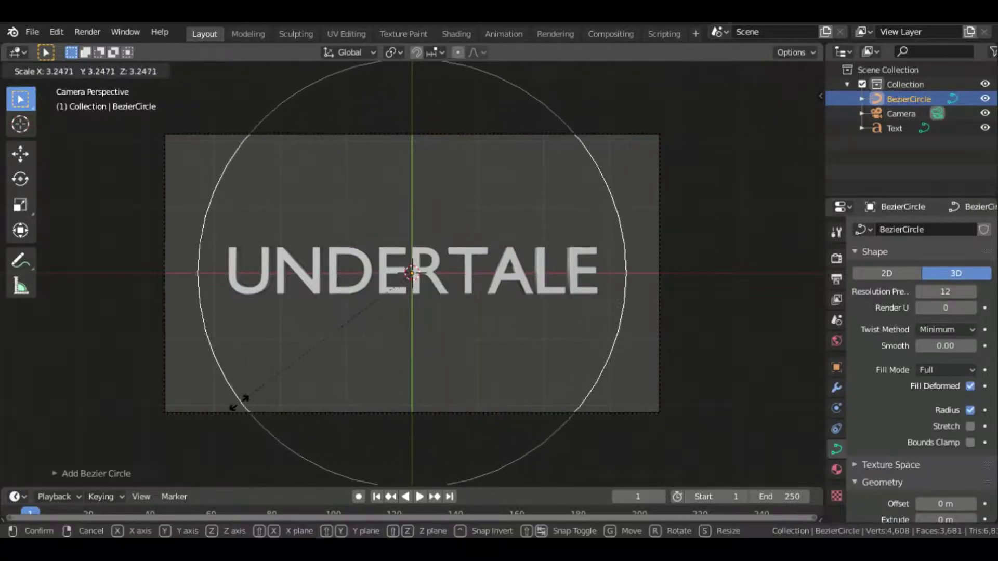
{"action": "left_click", "coordinate": [237, 402]}
{"action": "key", "text": "Tab"}
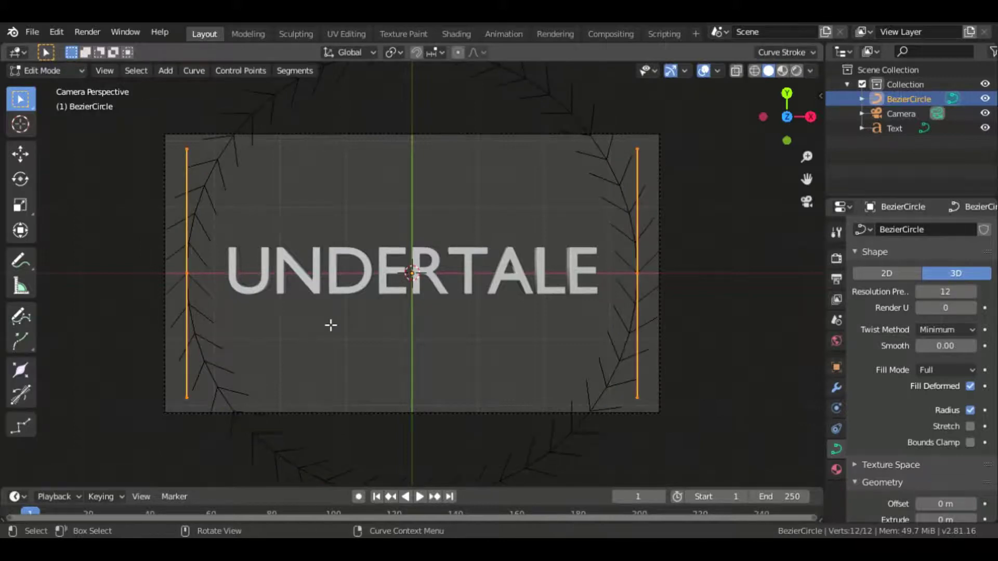
{"action": "scroll", "coordinate": [330, 325], "scroll_direction": "down", "scroll_amount": 3}
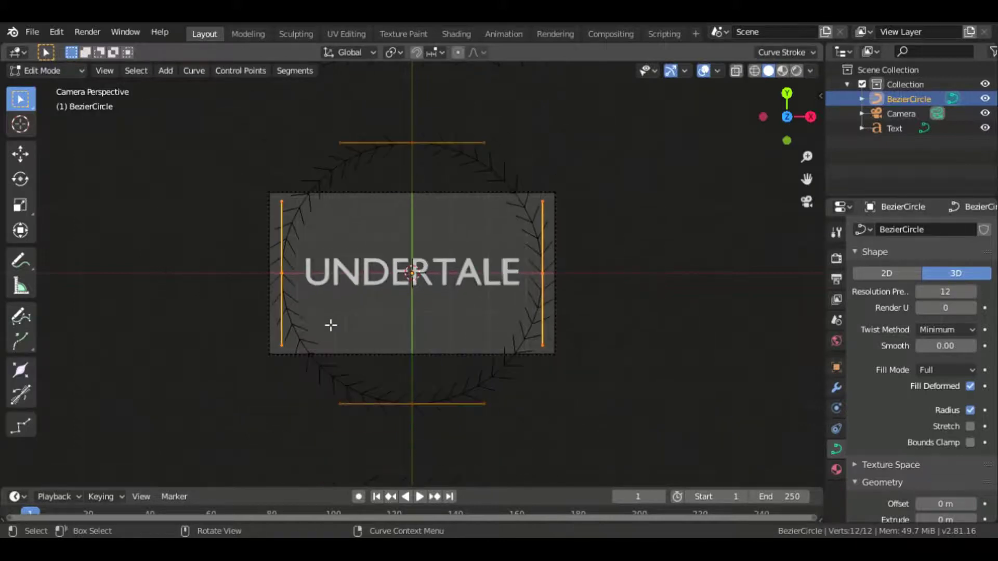
{"action": "left_click", "coordinate": [419, 146]}
{"action": "key", "text": "c"}
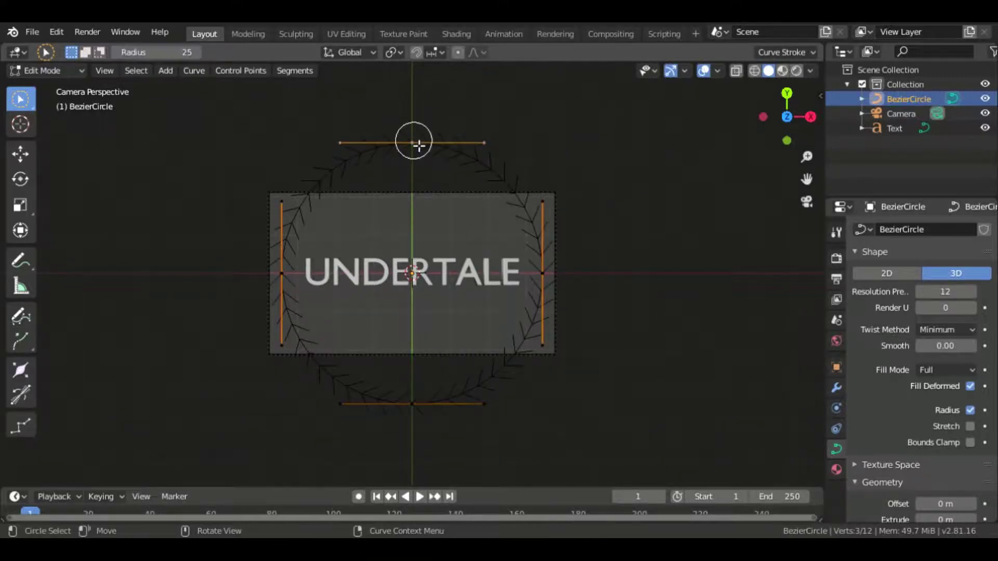
{"action": "key", "text": "Escape"}
{"action": "key", "text": "w"}
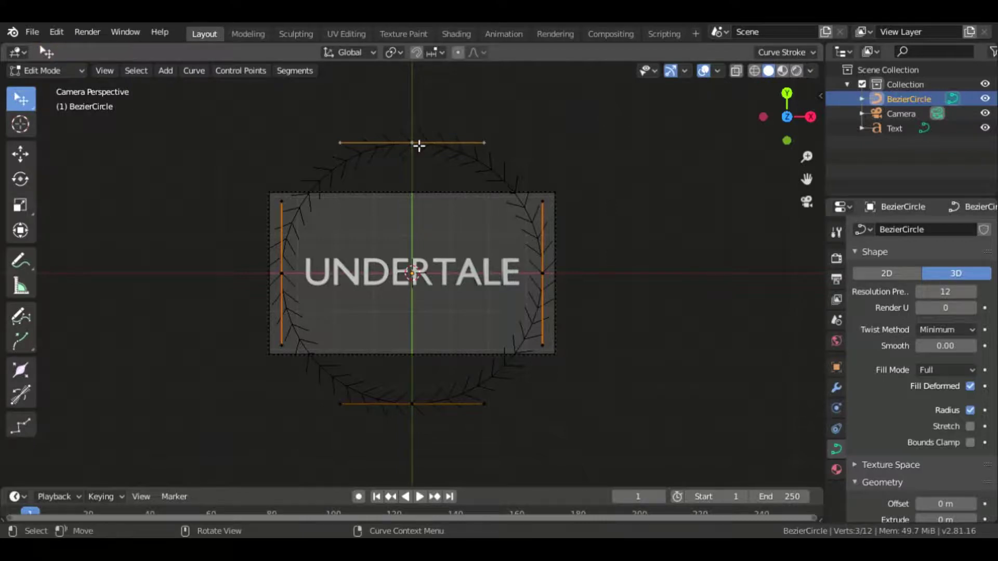
- Pull the circle's top, bottom, left and right points inward toward the text
{"action": "left_click_drag", "start_coordinate": [419, 146], "coordinate": [419, 253]}
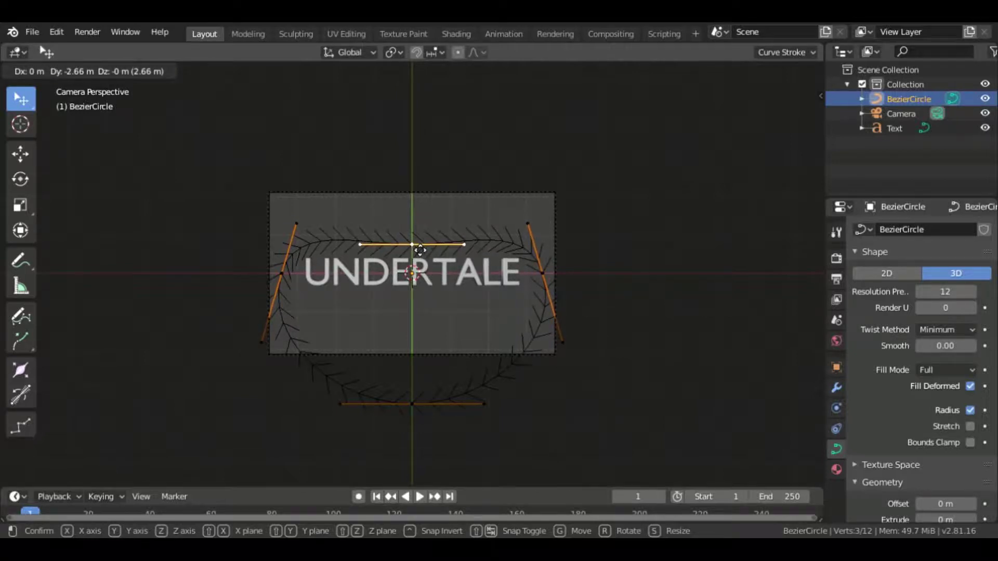
{"action": "left_click_drag", "start_coordinate": [419, 253], "coordinate": [419, 248]}
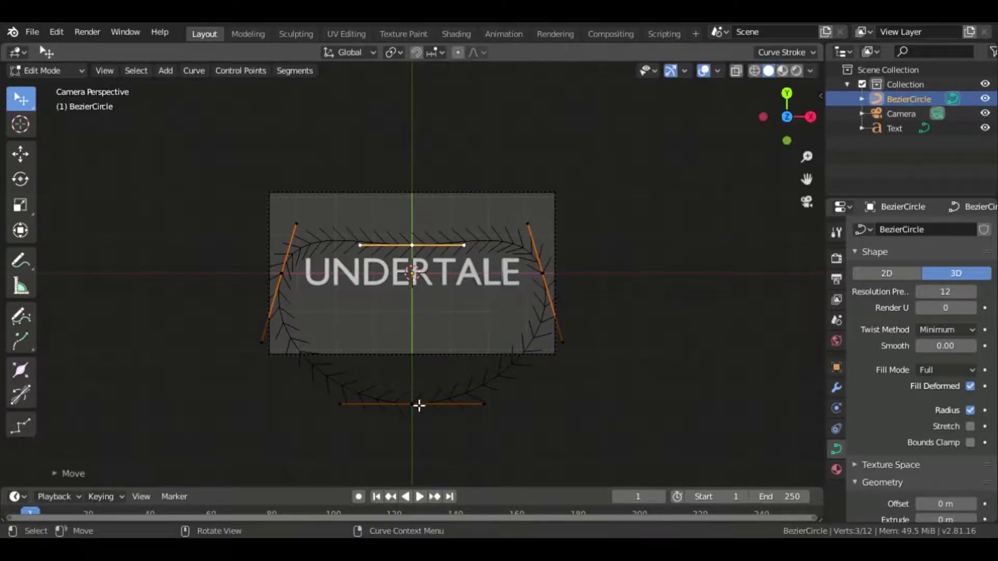
{"action": "left_click_drag", "start_coordinate": [419, 403], "coordinate": [418, 300]}
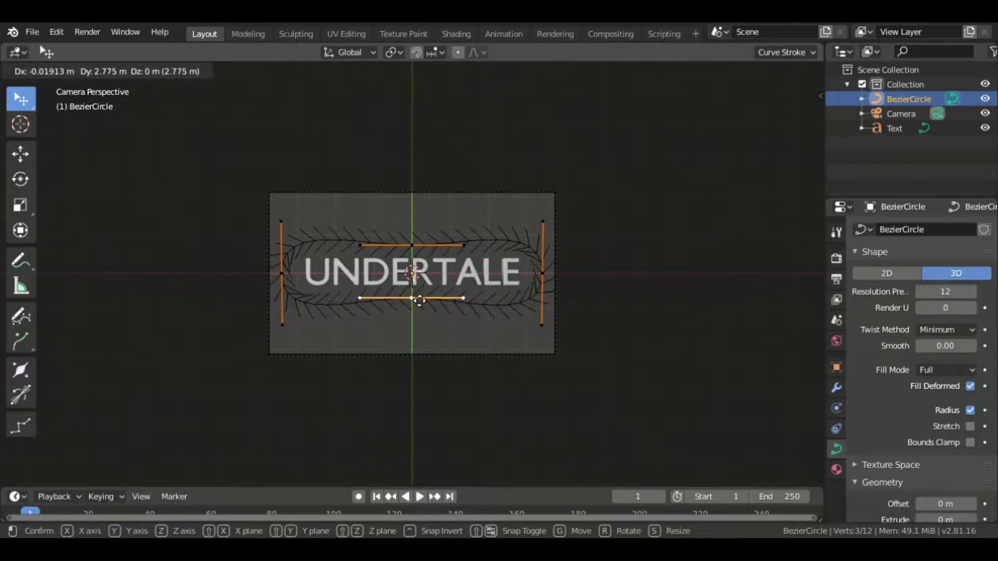
{"action": "left_click_drag", "start_coordinate": [282, 273], "coordinate": [301, 280]}
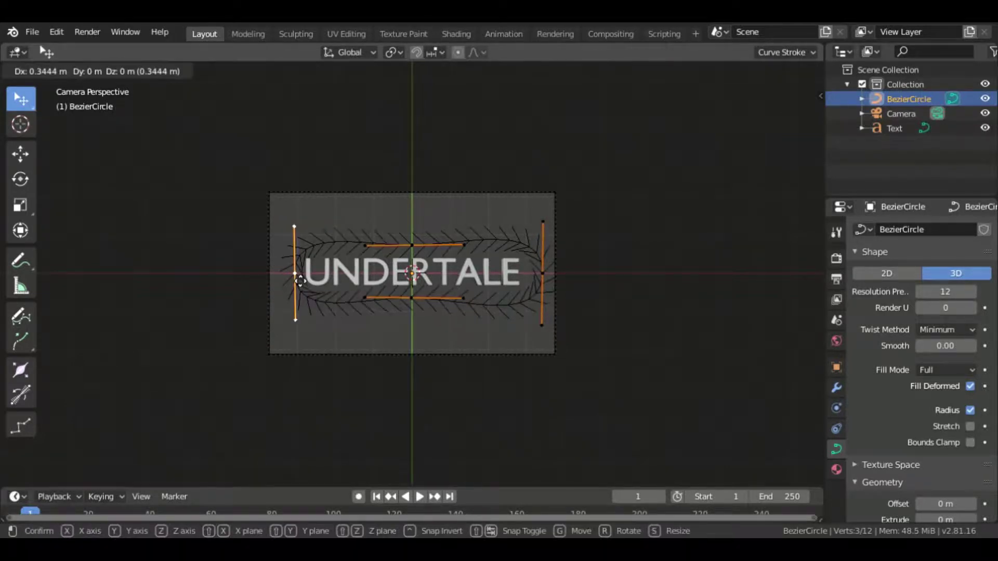
{"action": "left_click_drag", "start_coordinate": [546, 276], "coordinate": [542, 278]}
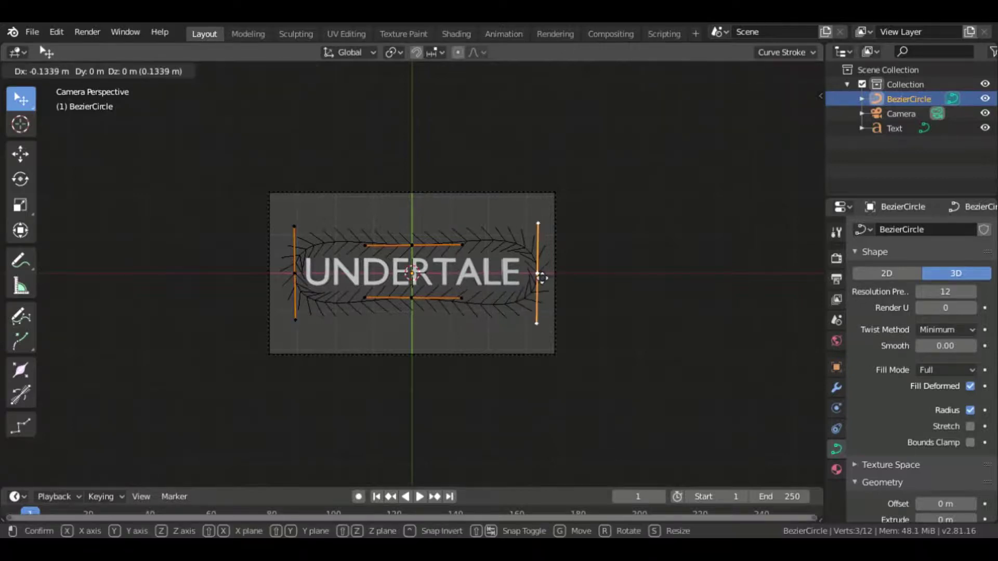
{"action": "key", "text": "Tab"}
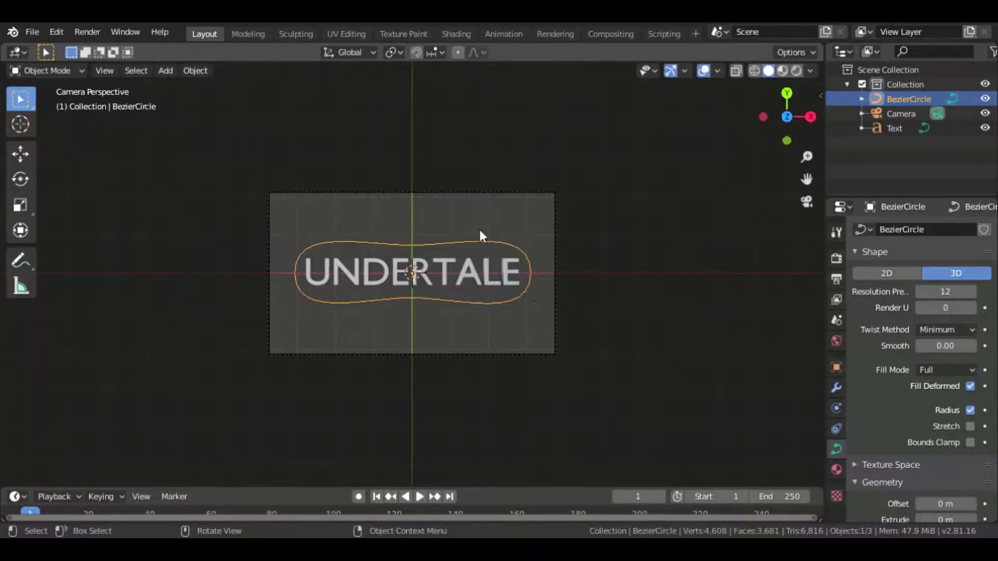
- Refine the left and right points so the loop hugs the text tightly
{"action": "key", "text": "shift+a"}
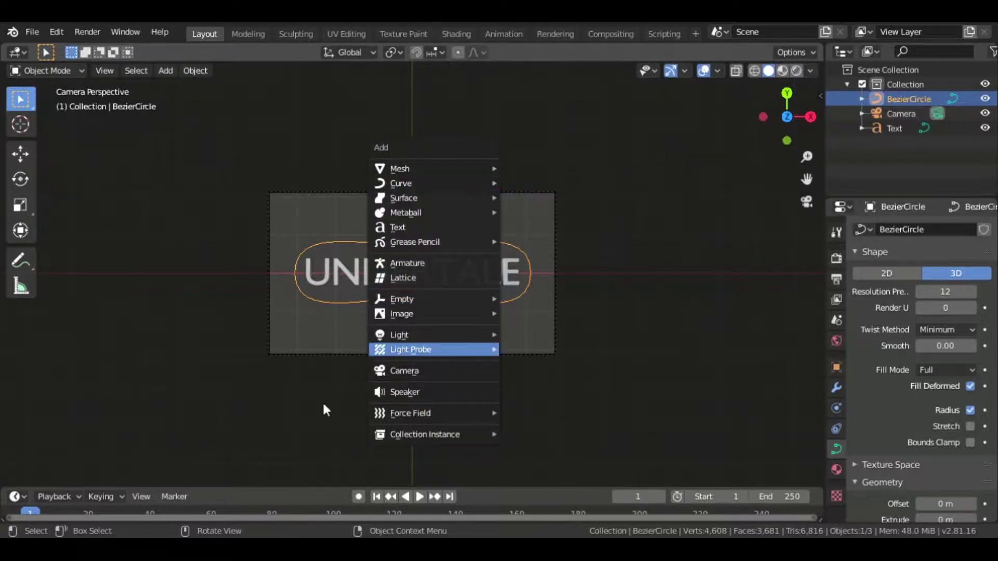
{"action": "key", "text": "Tab"}
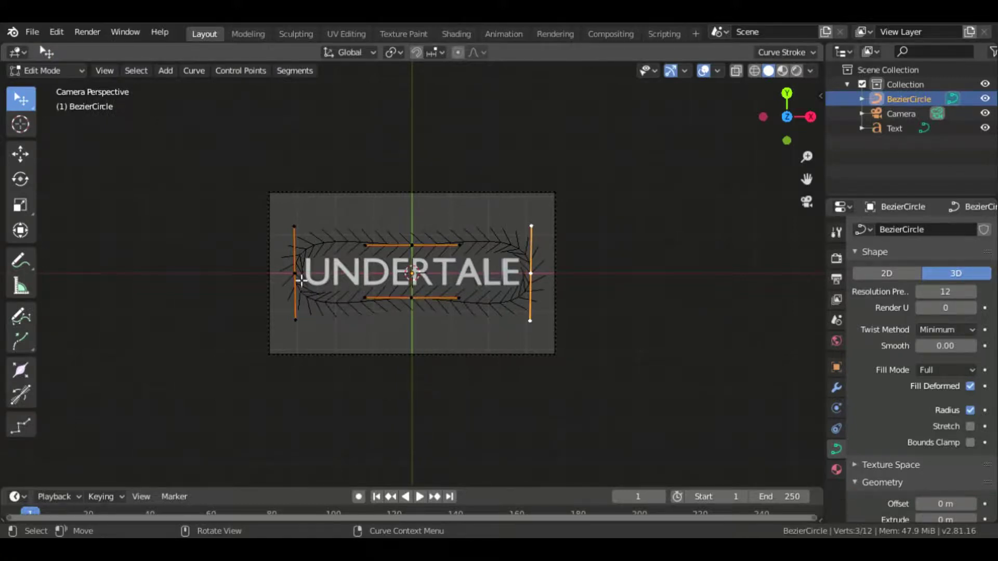
{"action": "left_click_drag", "start_coordinate": [300, 275], "coordinate": [305, 280]}
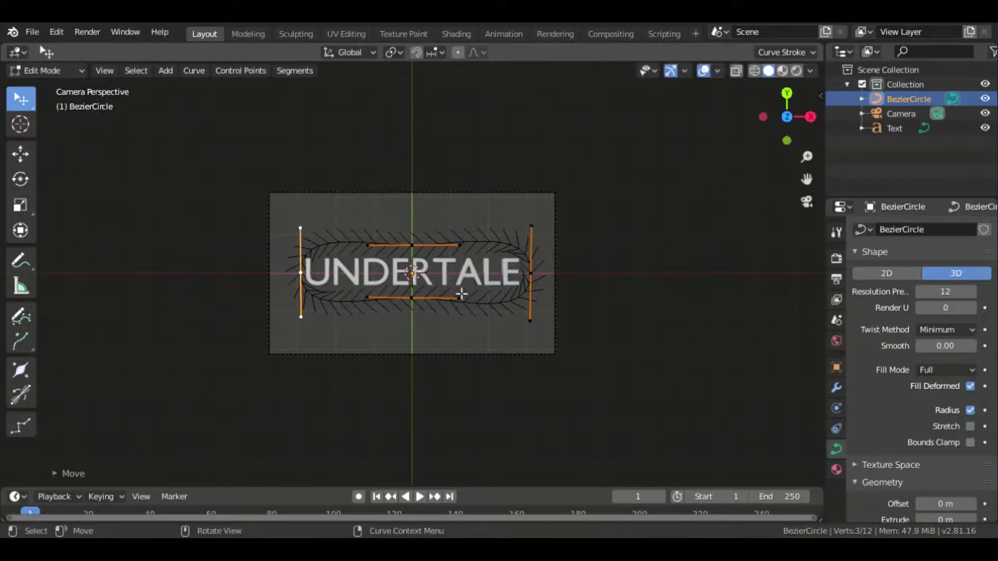
{"action": "left_click_drag", "start_coordinate": [537, 278], "coordinate": [530, 278]}
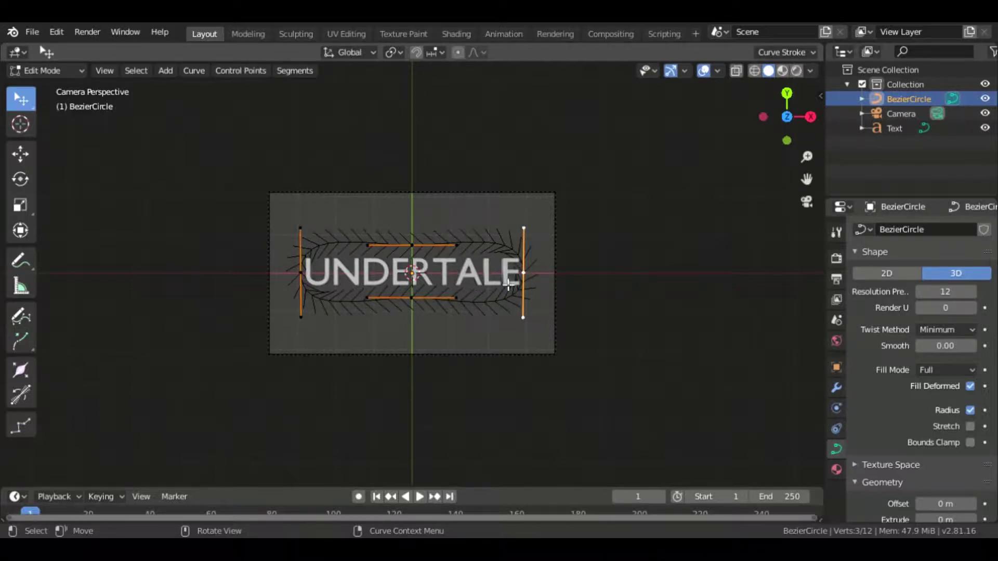
{"action": "key", "text": "Tab"}
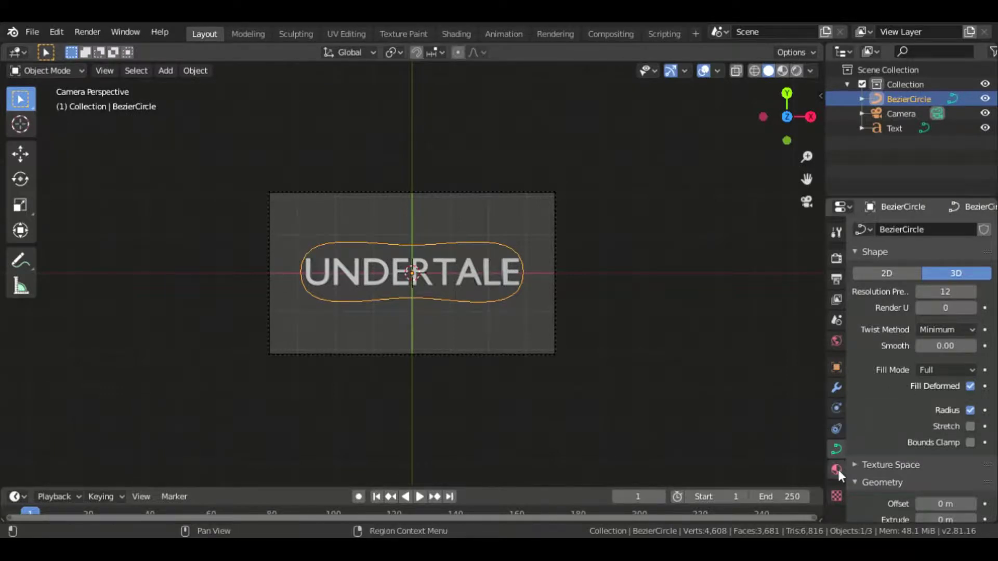
- Add a point light with a Follow Path constraint targeting BezierCircle
{"action": "key", "text": "shift+a"}
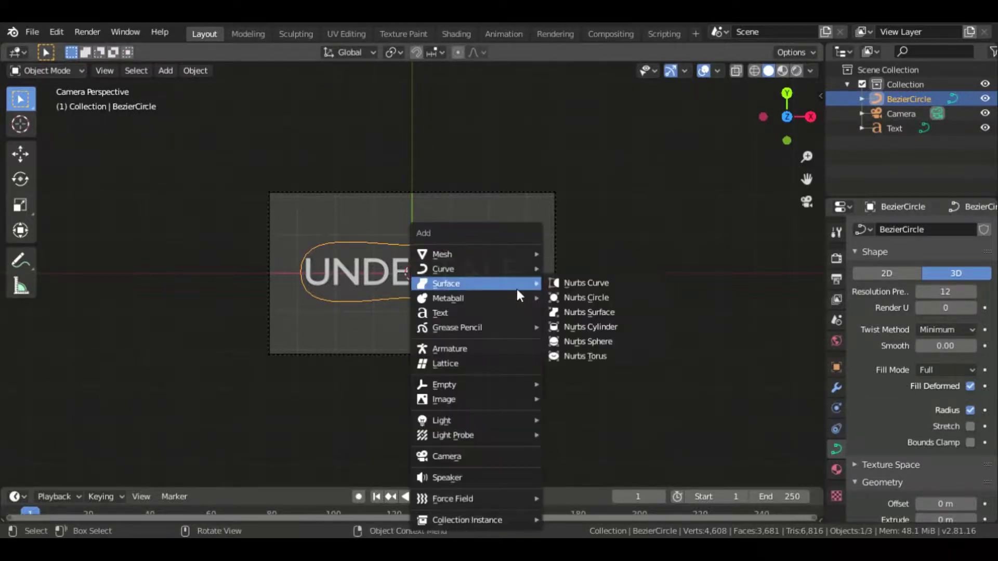
{"action": "mouse_move", "coordinate": [441, 420]}
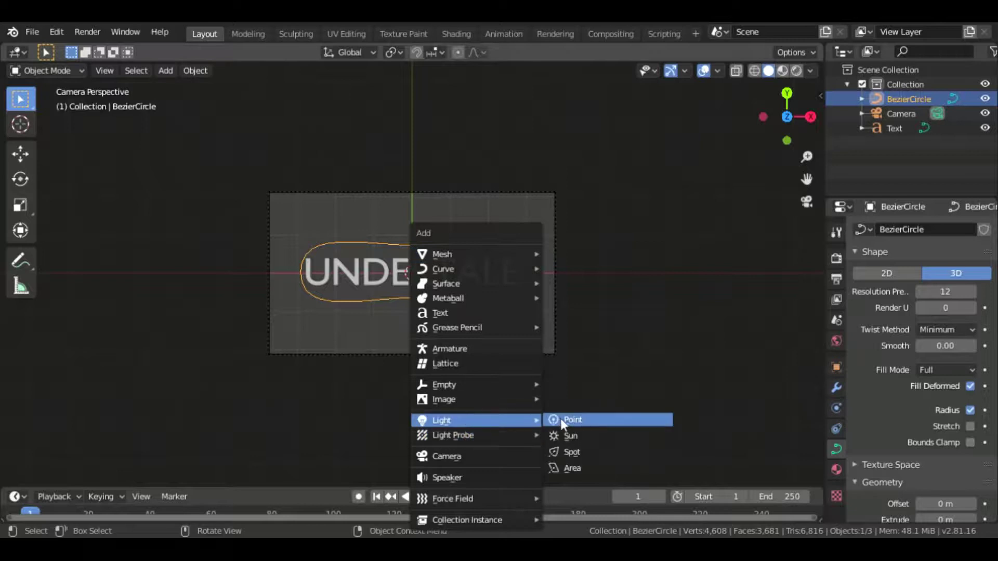
{"action": "left_click", "coordinate": [563, 419]}
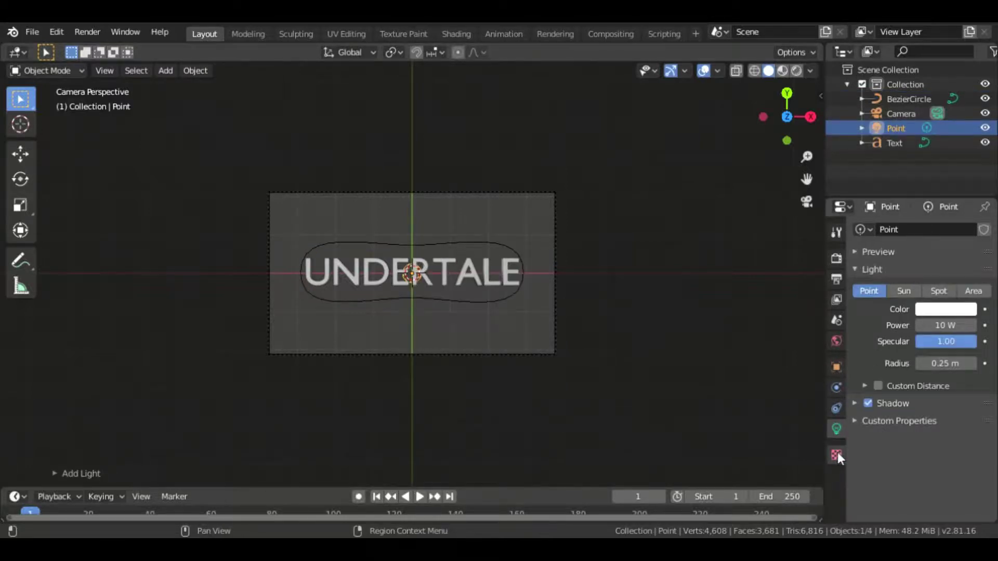
{"action": "left_click", "coordinate": [836, 389]}
{"action": "left_click", "coordinate": [837, 408]}
{"action": "left_click", "coordinate": [910, 229]}
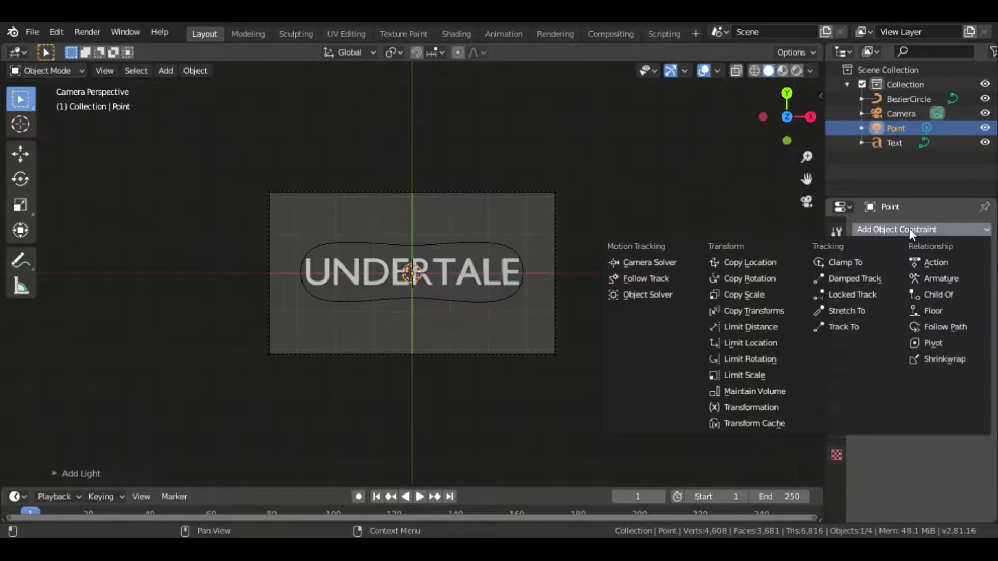
{"action": "left_click", "coordinate": [952, 329]}
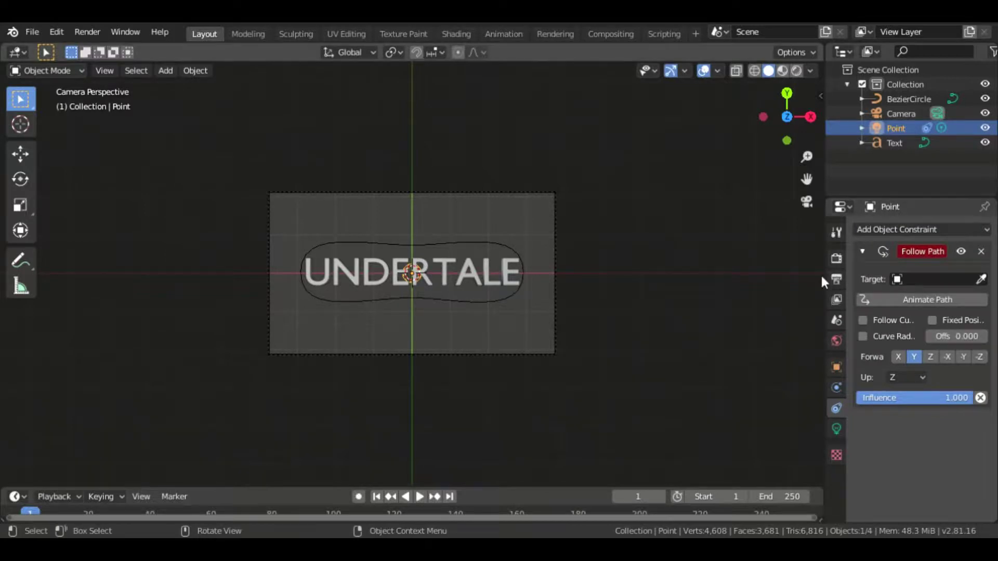
{"action": "left_click", "coordinate": [935, 279]}
{"action": "left_click", "coordinate": [914, 297]}
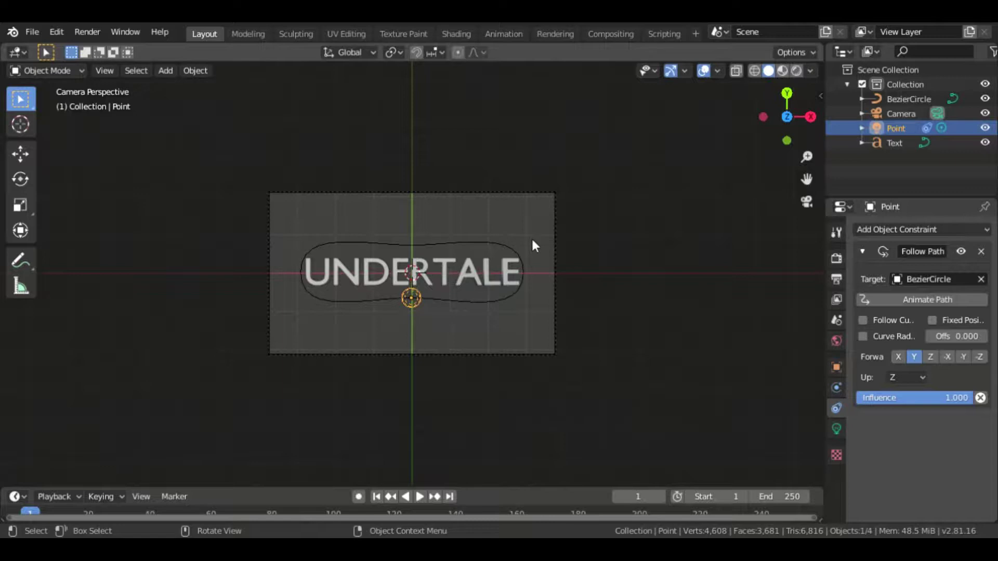
{"action": "left_click", "coordinate": [836, 336]}
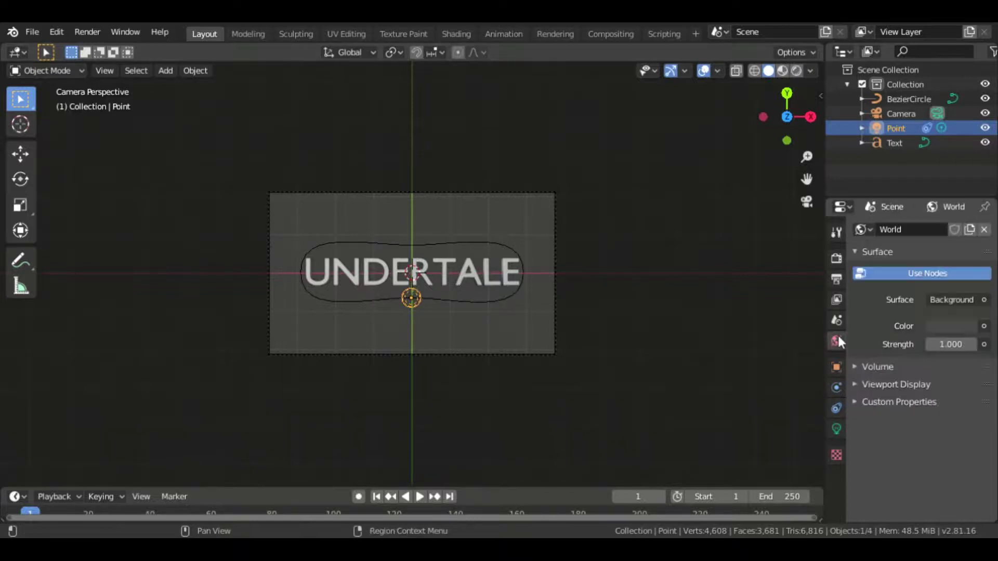
- Make the world background black and switch the viewport to Rendered shading
{"action": "left_click", "coordinate": [939, 327]}
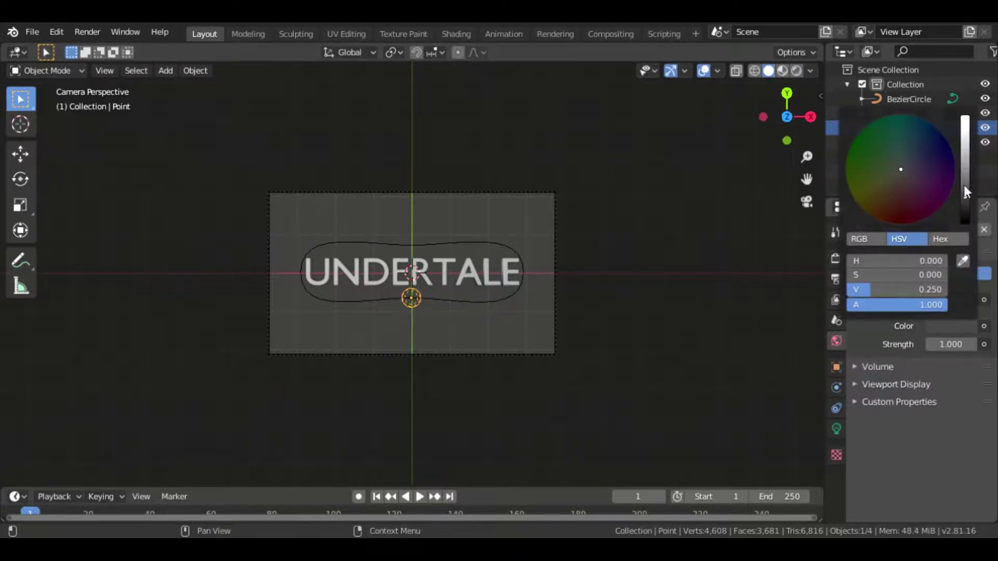
{"action": "left_click_drag", "start_coordinate": [964, 174], "coordinate": [963, 224]}
{"action": "left_click", "coordinate": [836, 258]}
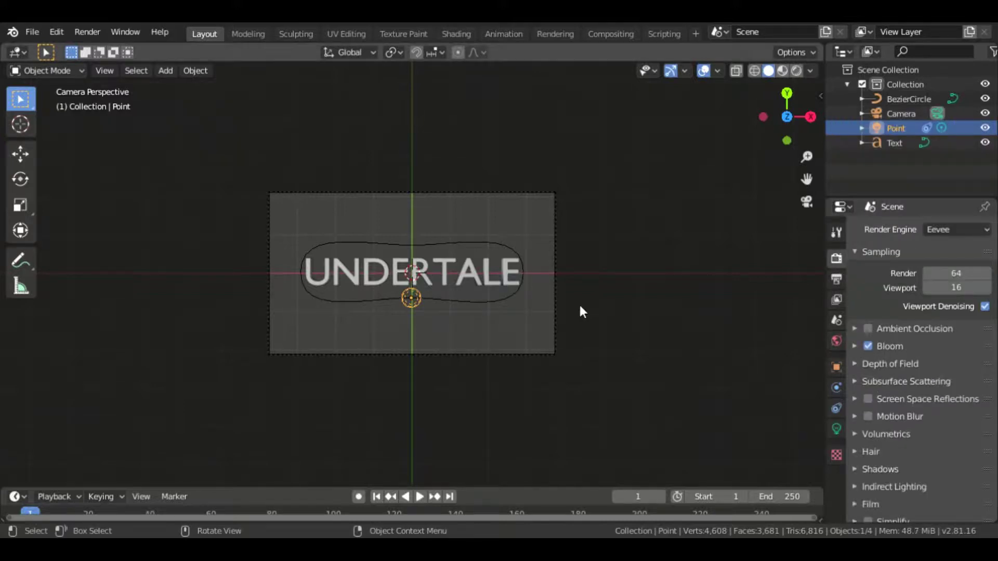
{"action": "key", "text": "z"}
{"action": "left_click", "coordinate": [587, 219]}
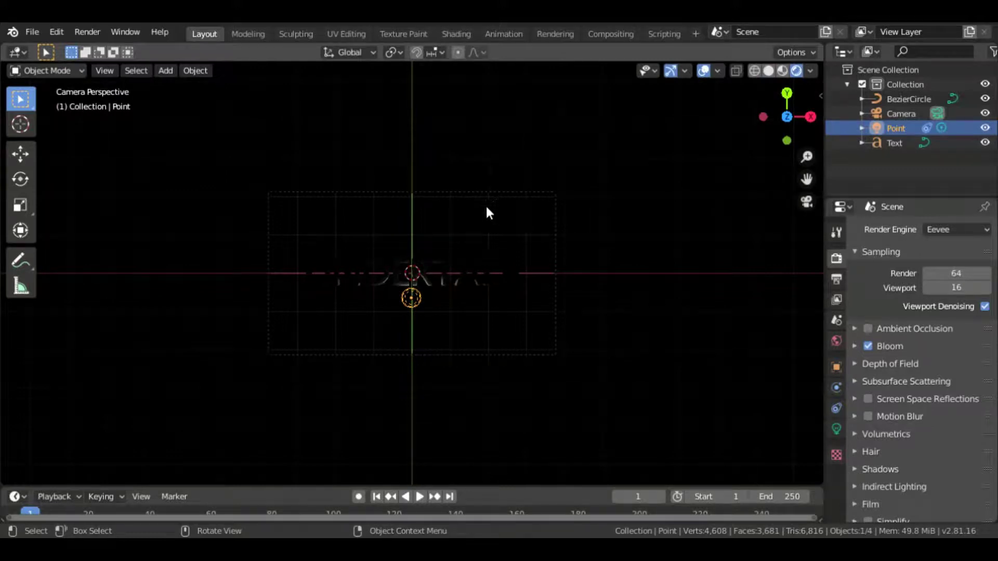
- Set the point light's power to 200 W
{"action": "left_click", "coordinate": [487, 212]}
{"action": "left_click", "coordinate": [836, 428]}
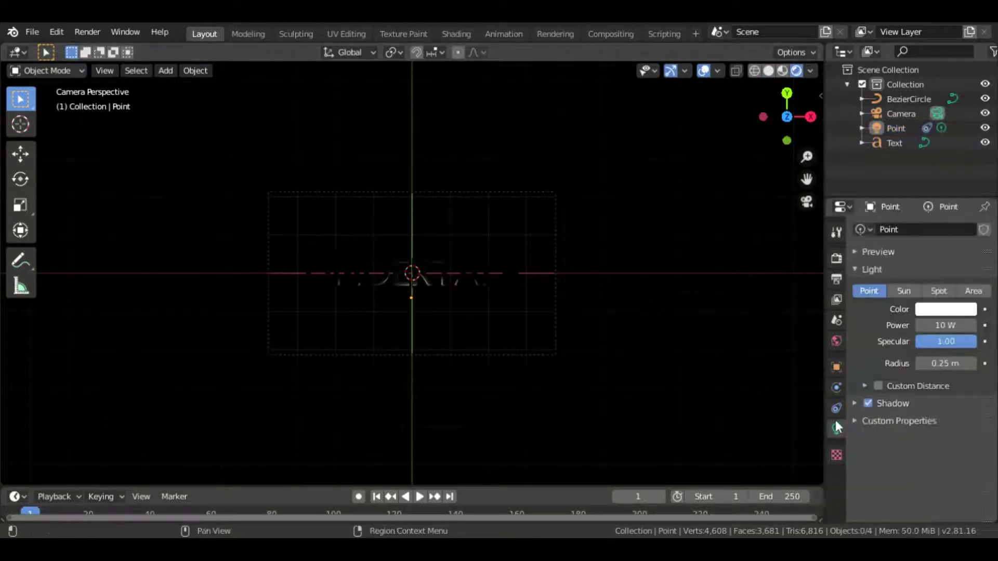
{"action": "left_click", "coordinate": [936, 325]}
{"action": "key", "text": "BackSpace"}
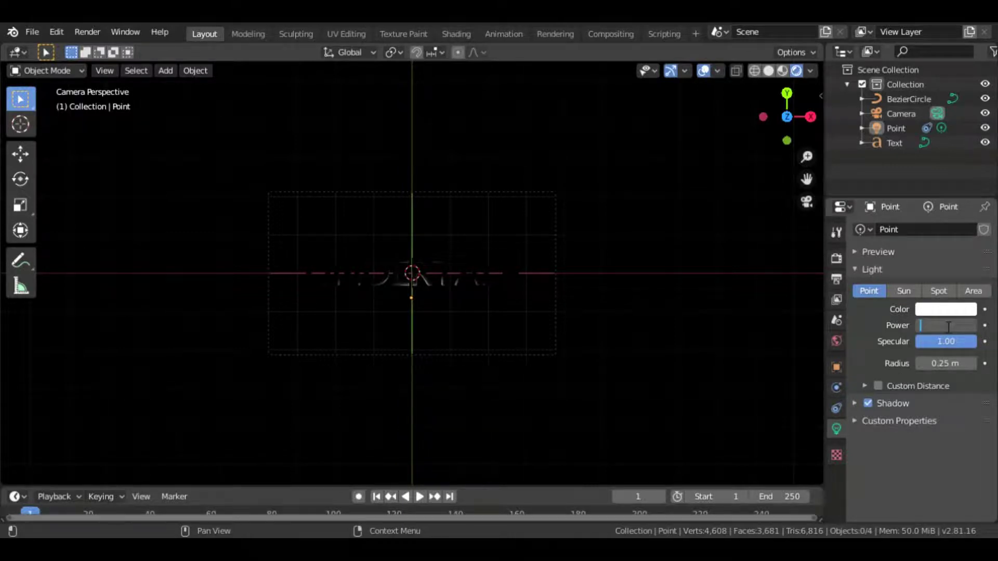
{"action": "type", "text": "200"}
{"action": "key", "text": "Return"}
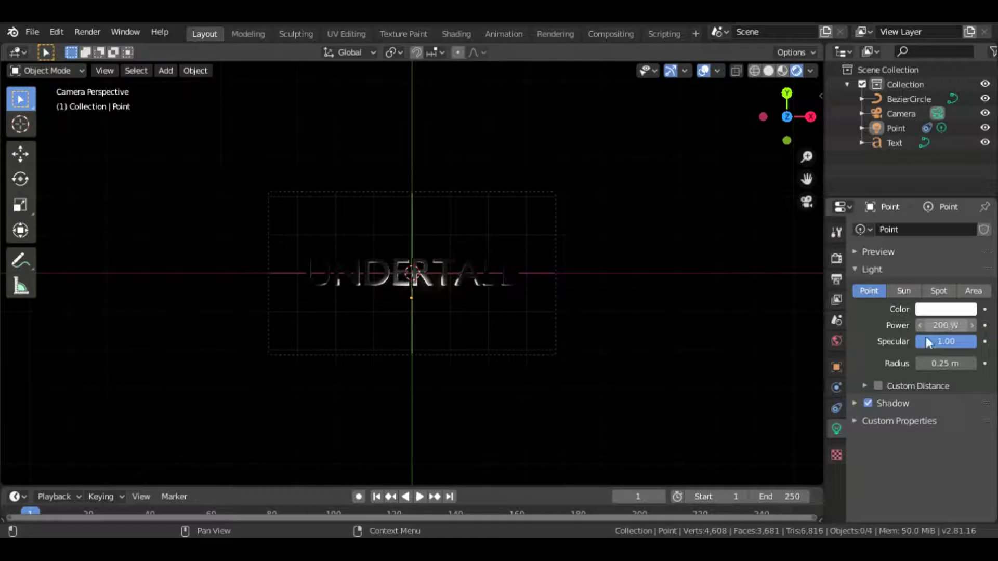
{"action": "left_click", "coordinate": [835, 409]}
- Raise the light's path offset to 28.4 and enlarge the BezierCircle loop around the text
{"action": "mouse_move", "coordinate": [963, 338]}
{"action": "left_mouse_down"}
{"action": "mouse_move", "coordinate": [985, 338]}
{"action": "mouse_move", "coordinate": [936, 336]}
{"action": "mouse_move", "coordinate": [977, 336]}
{"action": "left_mouse_up"}
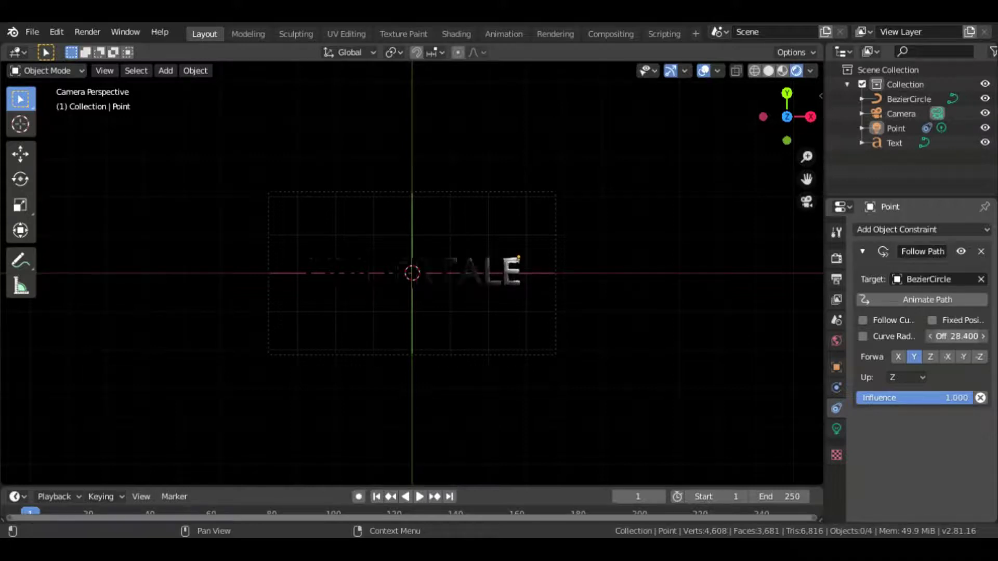
{"action": "left_click", "coordinate": [477, 239]}
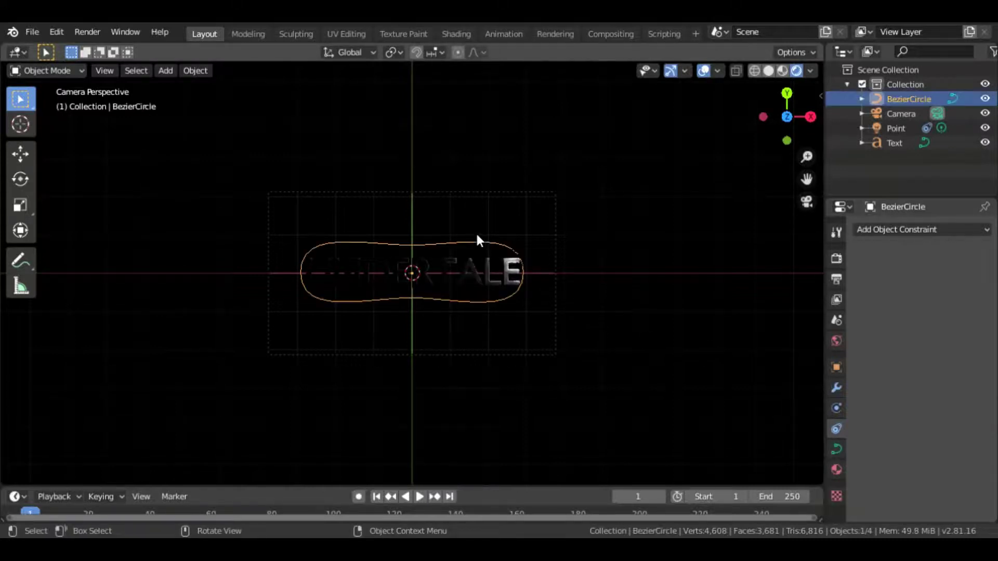
{"action": "key", "text": "s"}
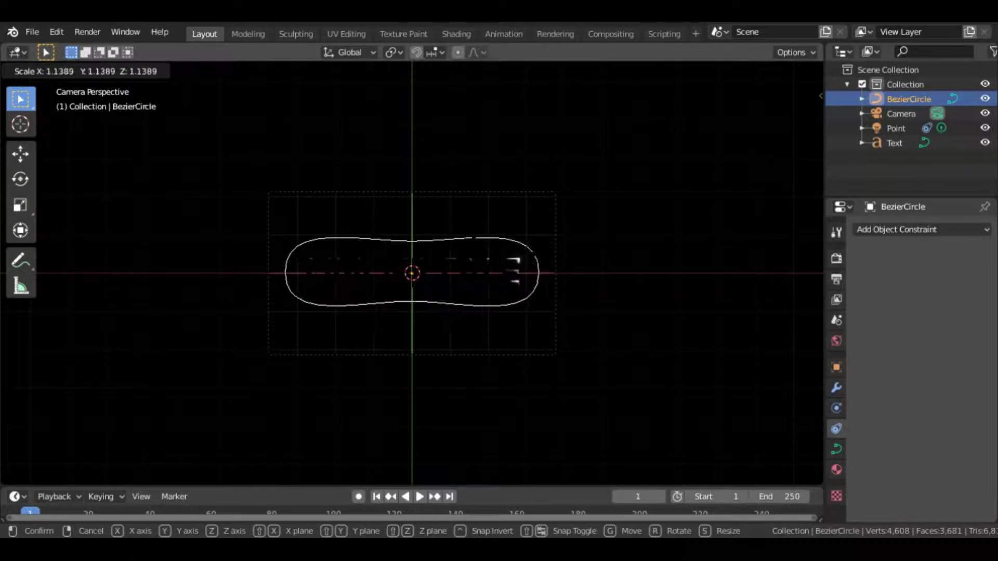
{"action": "left_click", "coordinate": [488, 231]}
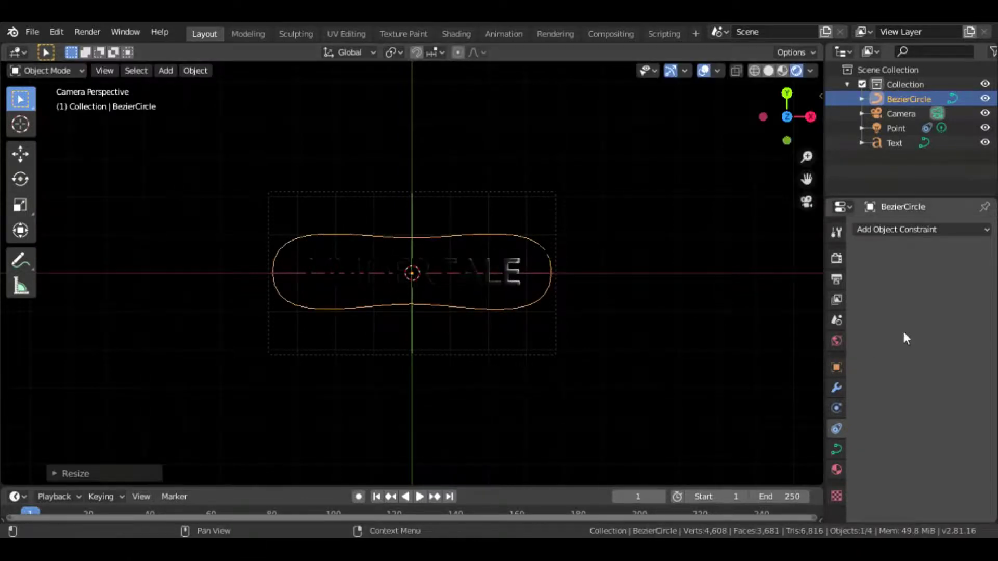
{"action": "left_click", "coordinate": [896, 128]}
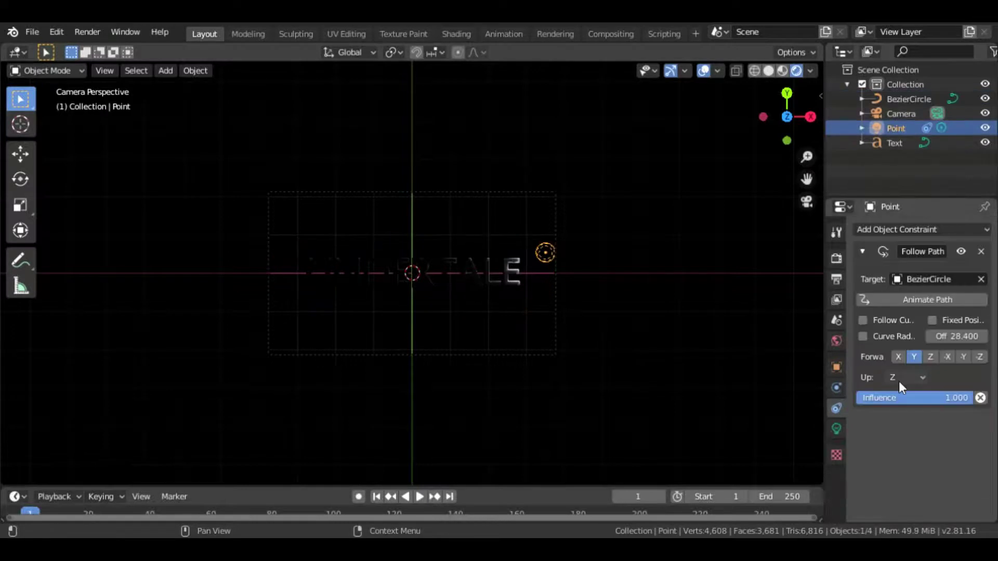
- Keyframe the light's path offset at 30.9 on frame 1
{"action": "mouse_move", "coordinate": [965, 338]}
{"action": "left_mouse_down"}
{"action": "mouse_move", "coordinate": [988, 338]}
{"action": "mouse_move", "coordinate": [946, 343]}
{"action": "left_mouse_up"}
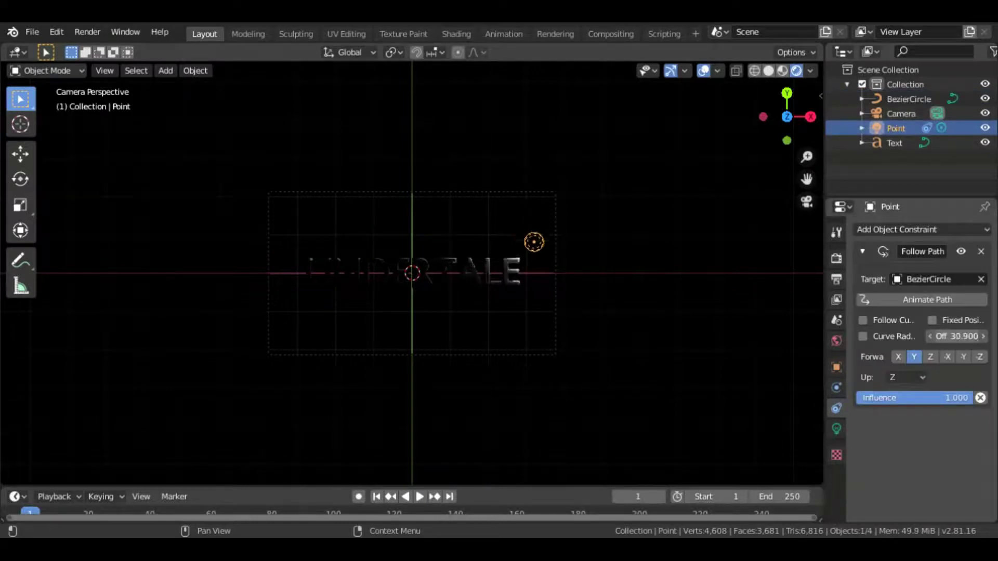
{"action": "right_click", "coordinate": [970, 339]}
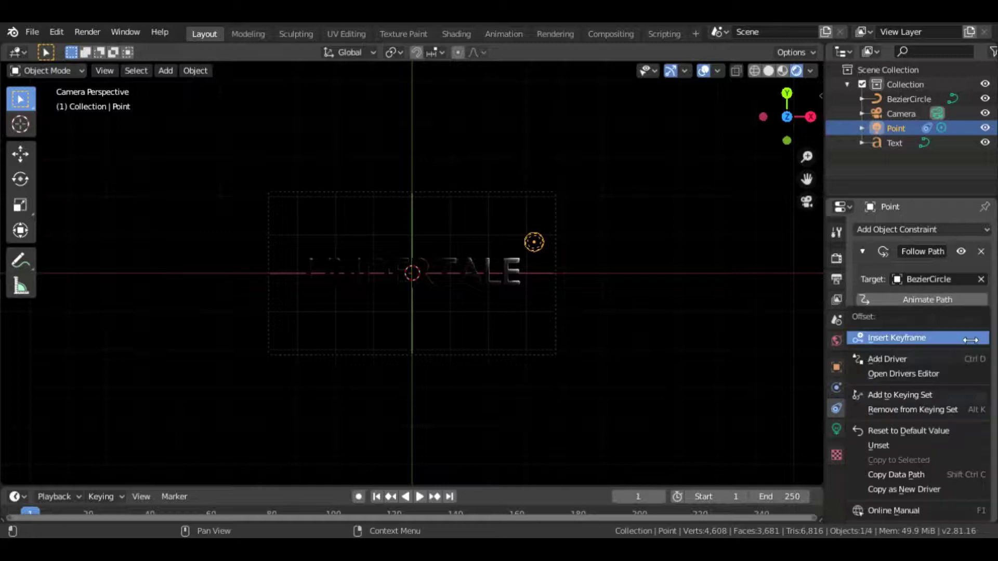
{"action": "left_click", "coordinate": [969, 339]}
{"action": "type", "text": "30.9"}
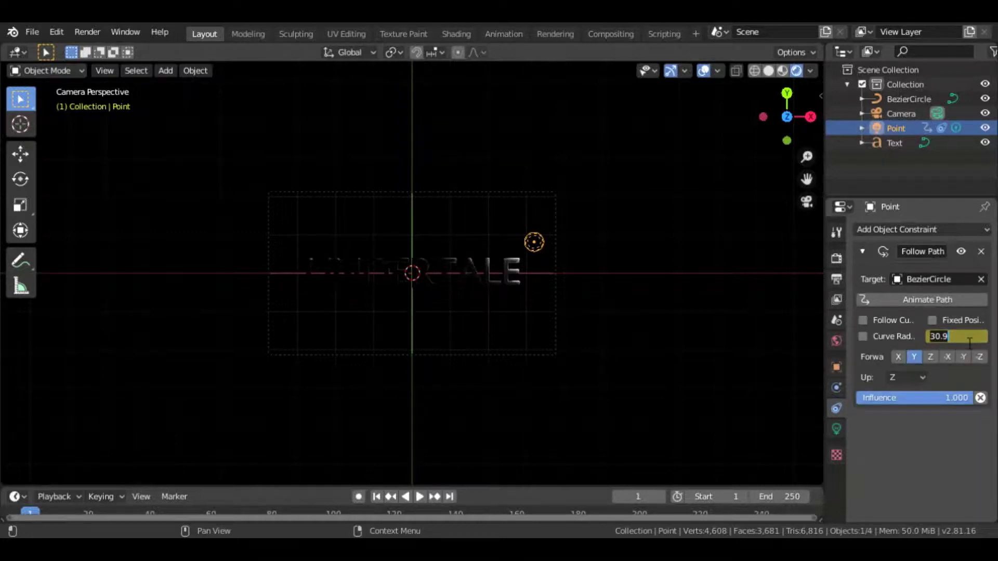
{"action": "key", "text": "Return"}
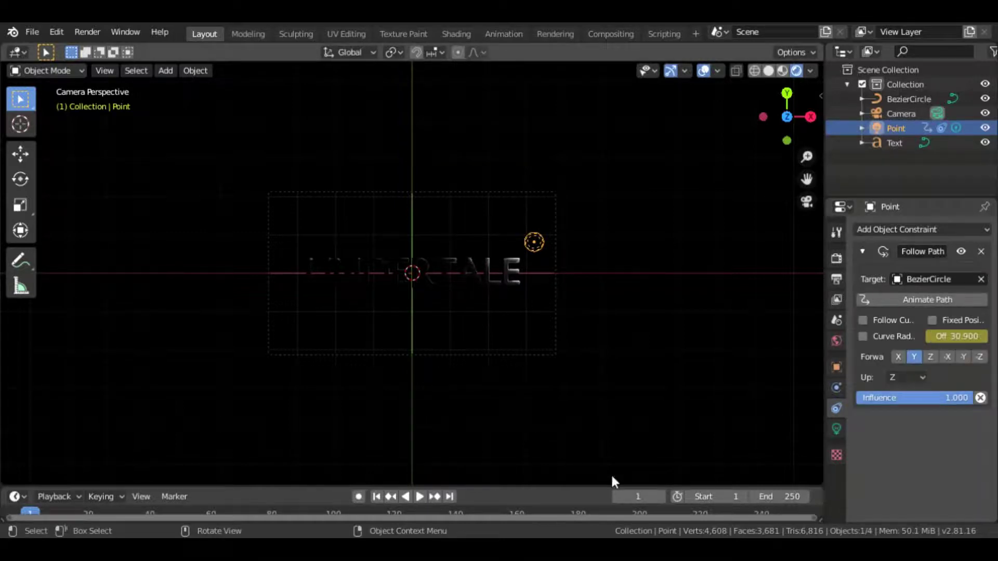
- Keyframe the light's path offset at 120 on frame 250
{"action": "left_click", "coordinate": [650, 497]}
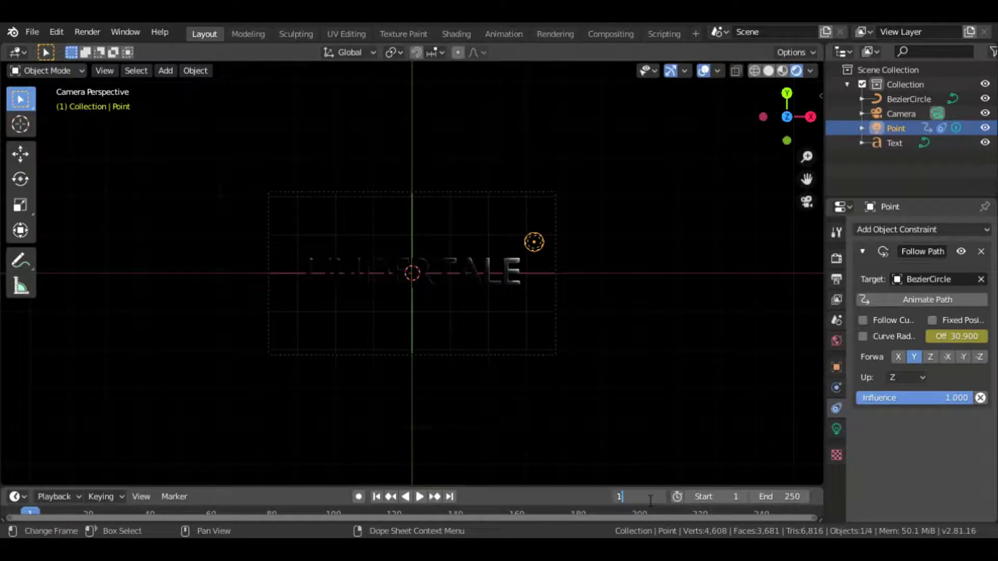
{"action": "type", "text": "250"}
{"action": "key", "text": "Return"}
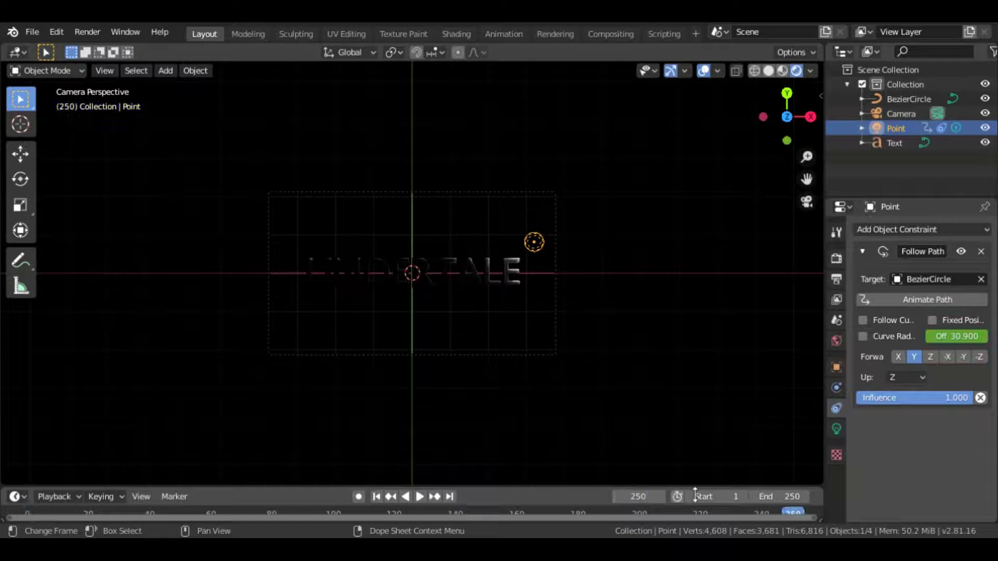
{"action": "left_click", "coordinate": [974, 337]}
{"action": "key", "text": "BackSpace"}
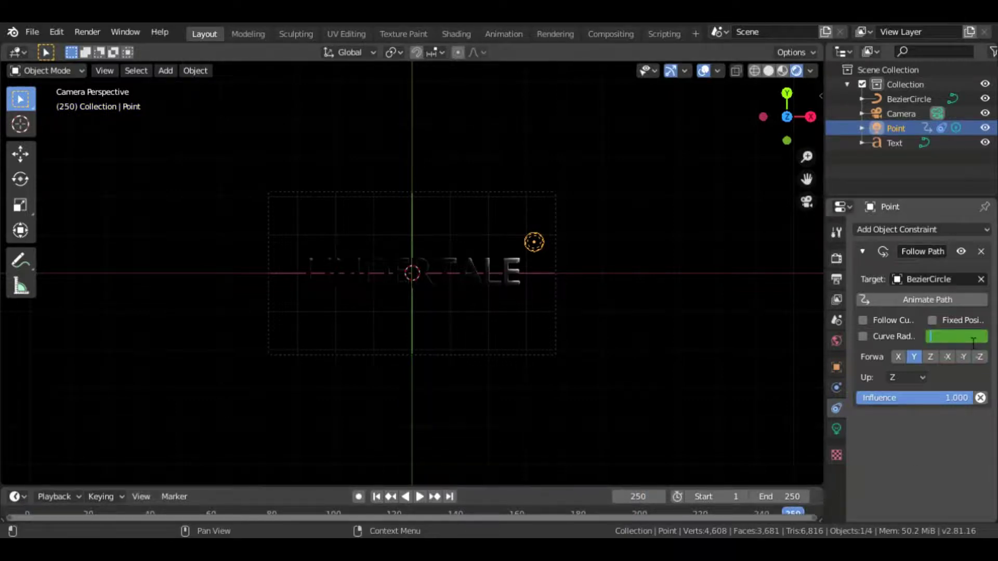
{"action": "type", "text": "120"}
{"action": "key", "text": "Return"}
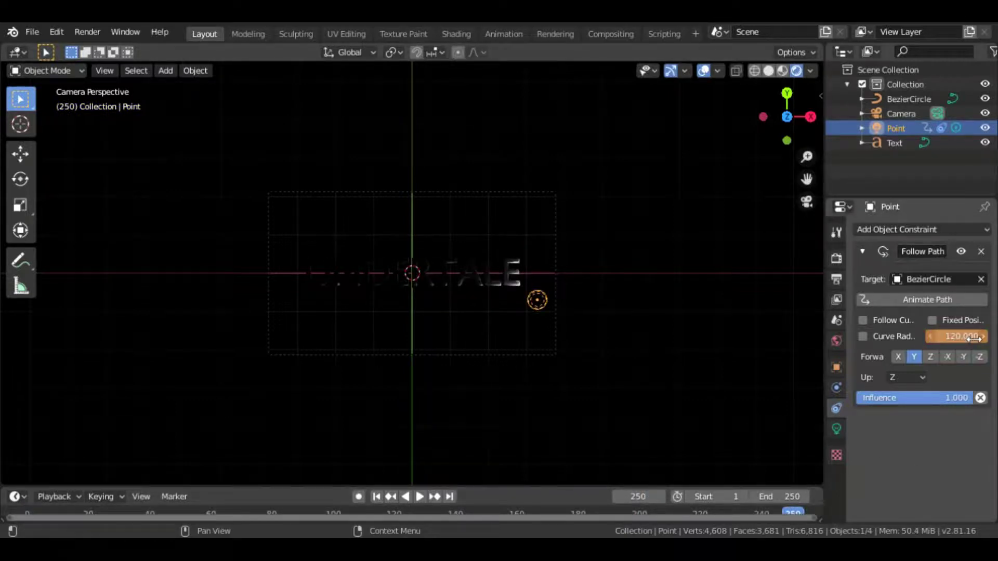
{"action": "right_click", "coordinate": [974, 337]}
{"action": "left_click", "coordinate": [966, 335]}
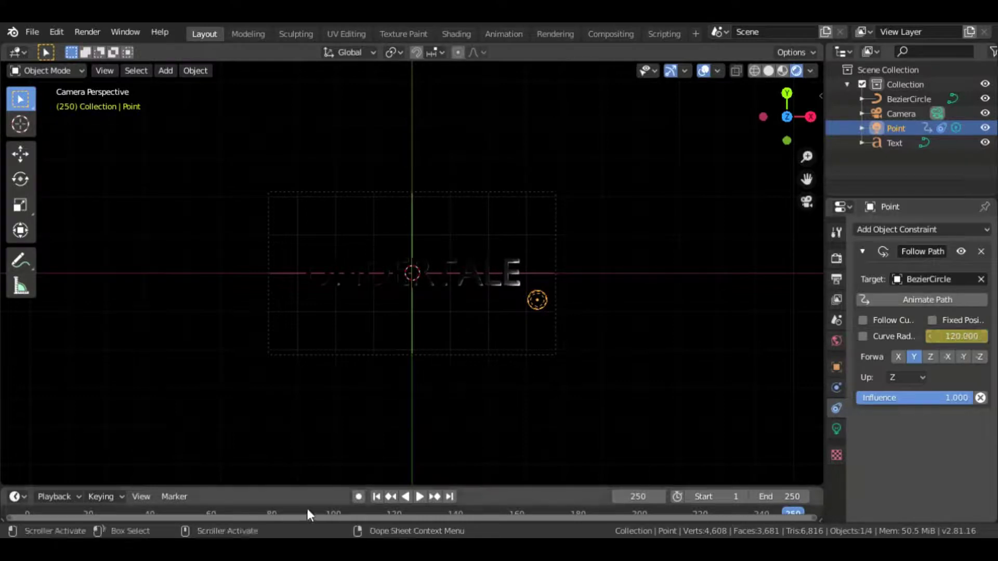
- Preview the light's orbit from frame 1, then select the text in the Shading workspace
{"action": "left_click", "coordinate": [377, 497]}
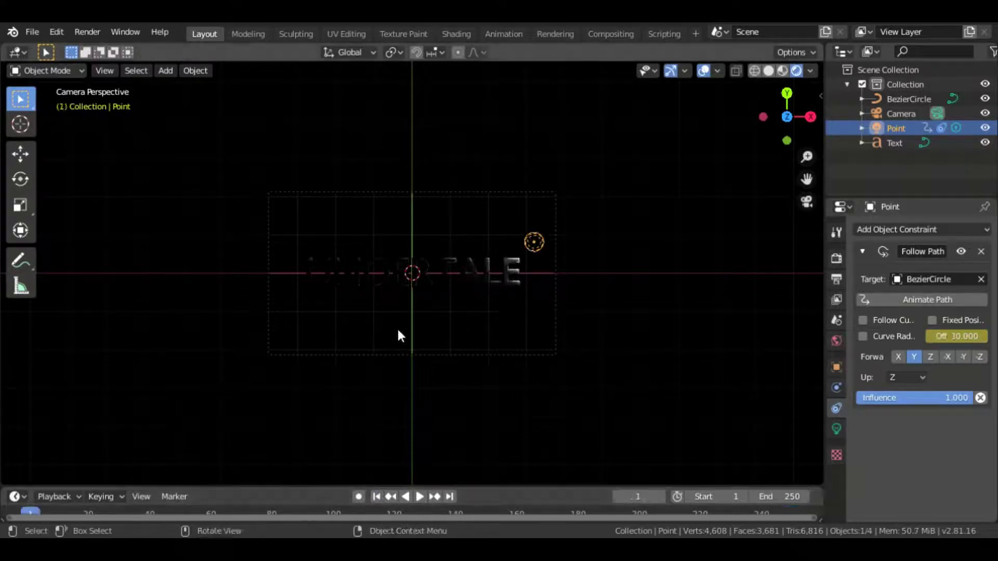
{"action": "key", "text": "space"}
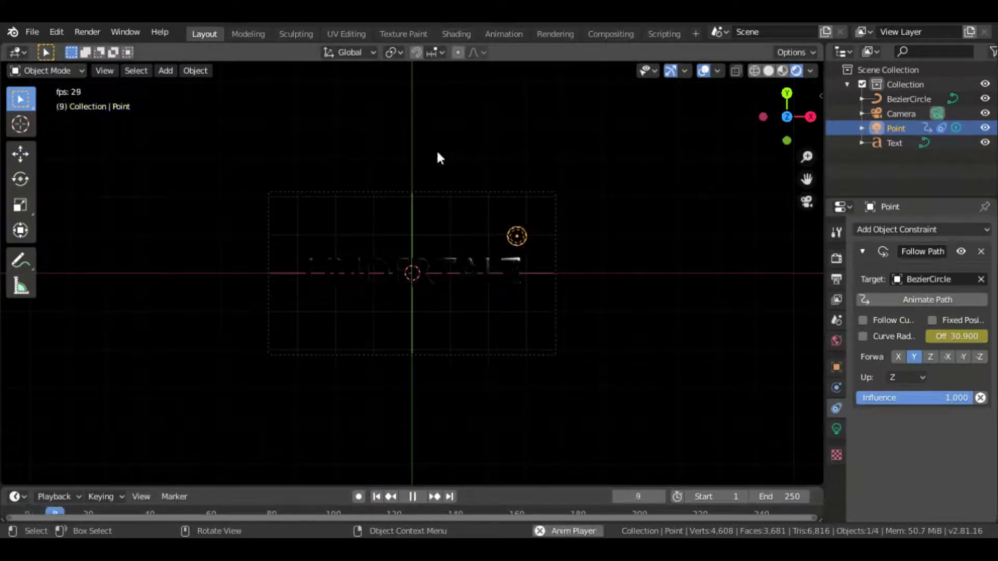
{"action": "key", "text": "space"}
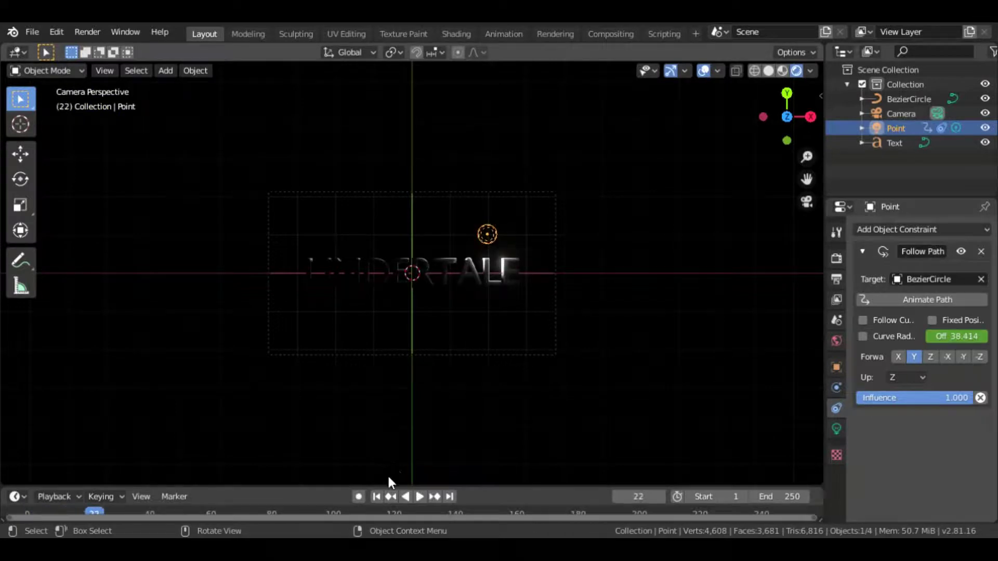
{"action": "left_click", "coordinate": [378, 496]}
{"action": "left_click", "coordinate": [463, 272]}
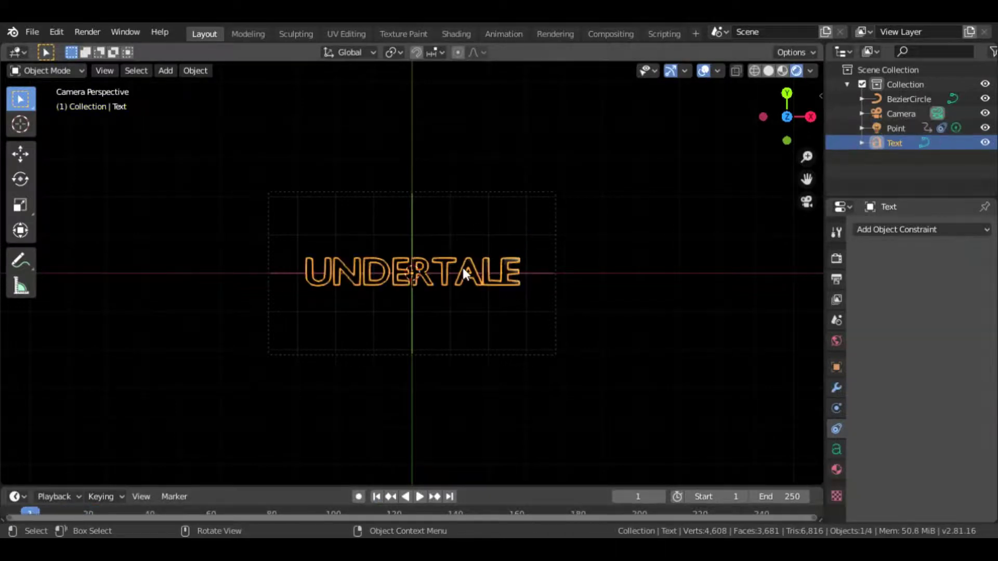
{"action": "left_click", "coordinate": [450, 33]}
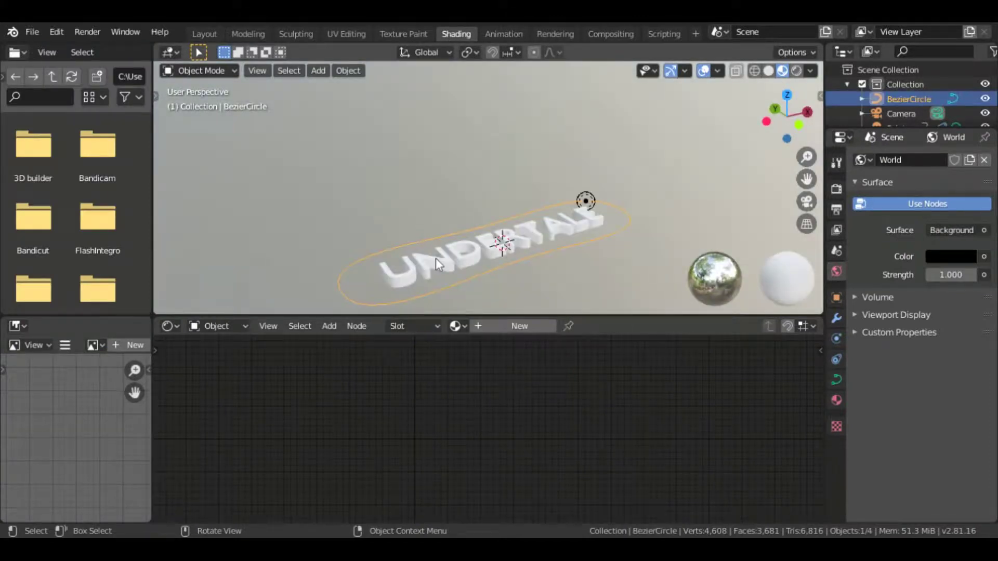
{"action": "left_click", "coordinate": [436, 259]}
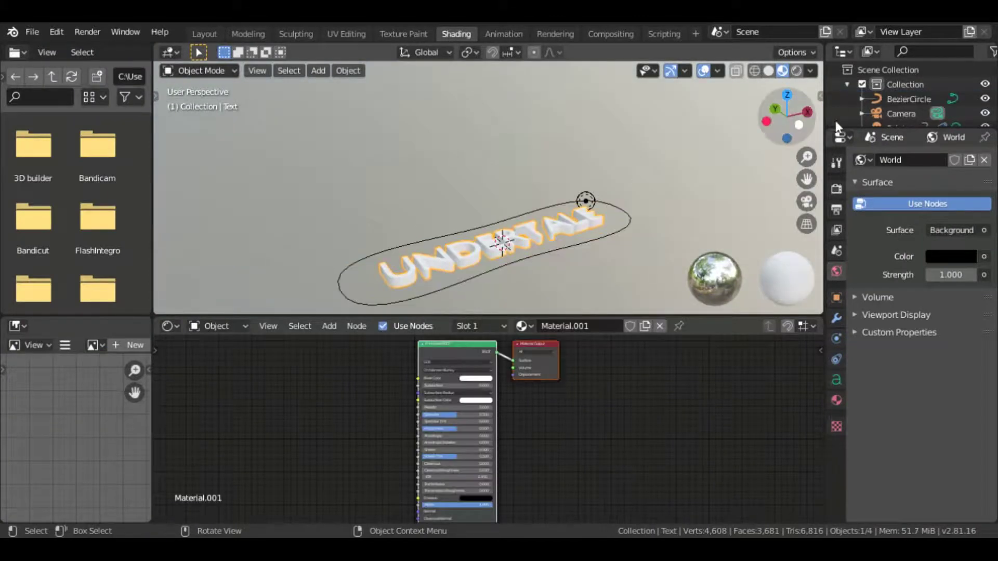
- Set the Principled BSDF Metallic to 1.0 and recentre the view on the text
{"action": "scroll", "coordinate": [624, 213], "scroll_direction": "up", "scroll_amount": 5}
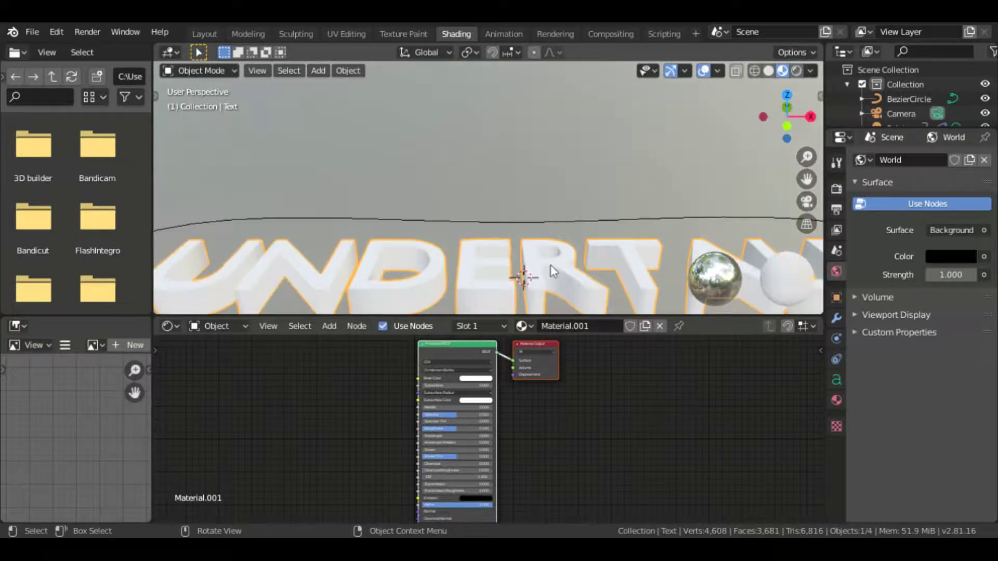
{"action": "left_click_drag", "start_coordinate": [438, 405], "coordinate": [488, 405]}
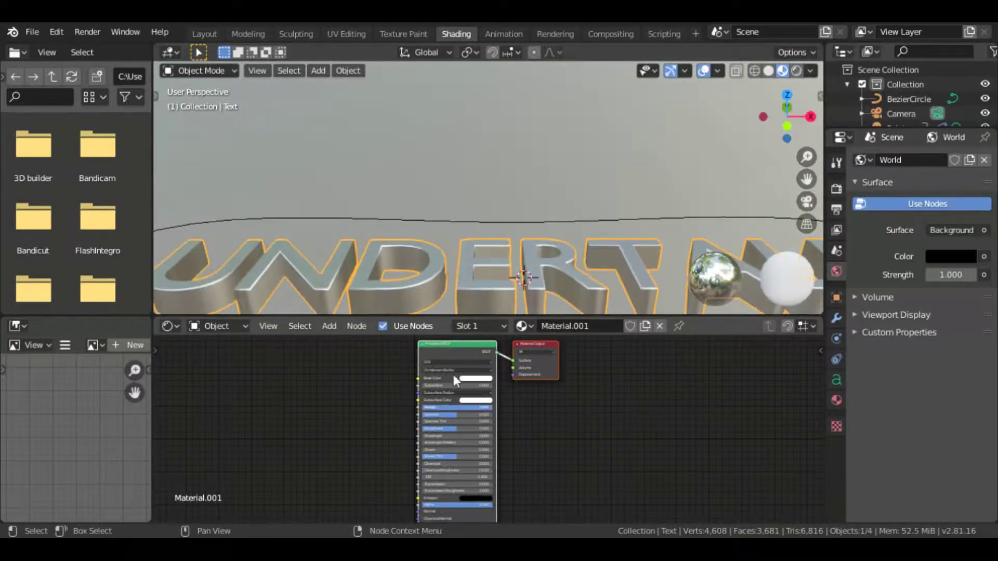
{"action": "left_click_drag", "start_coordinate": [806, 178], "coordinate": [812, 146]}
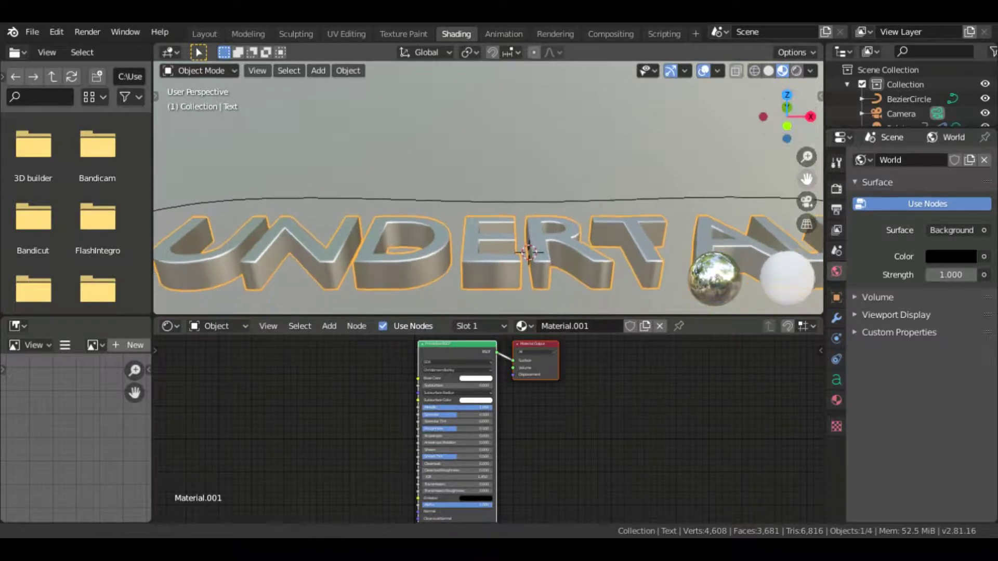
{"action": "scroll", "coordinate": [516, 243], "scroll_direction": "down", "scroll_amount": 2}
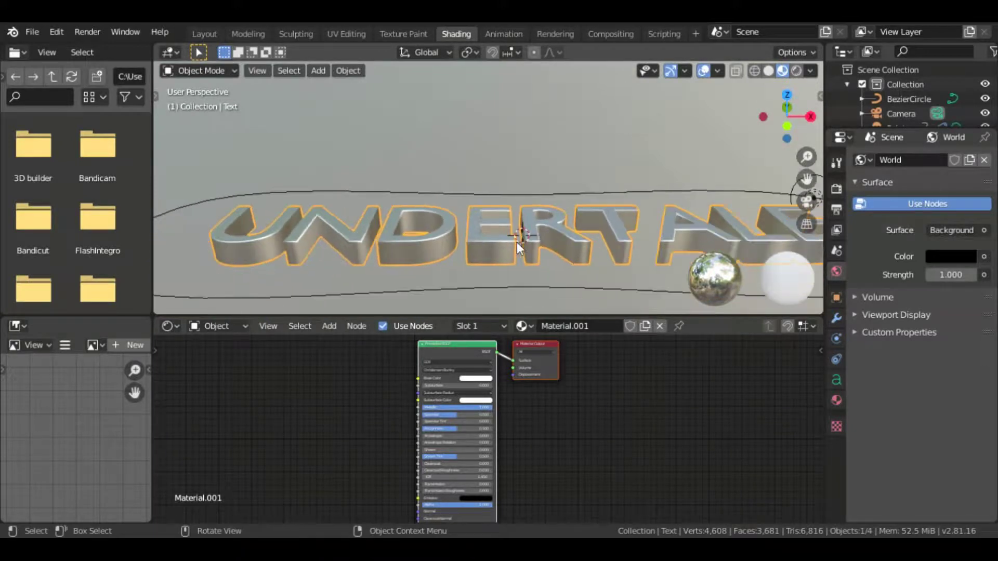
{"action": "scroll", "coordinate": [516, 242], "scroll_direction": "down", "scroll_amount": 2}
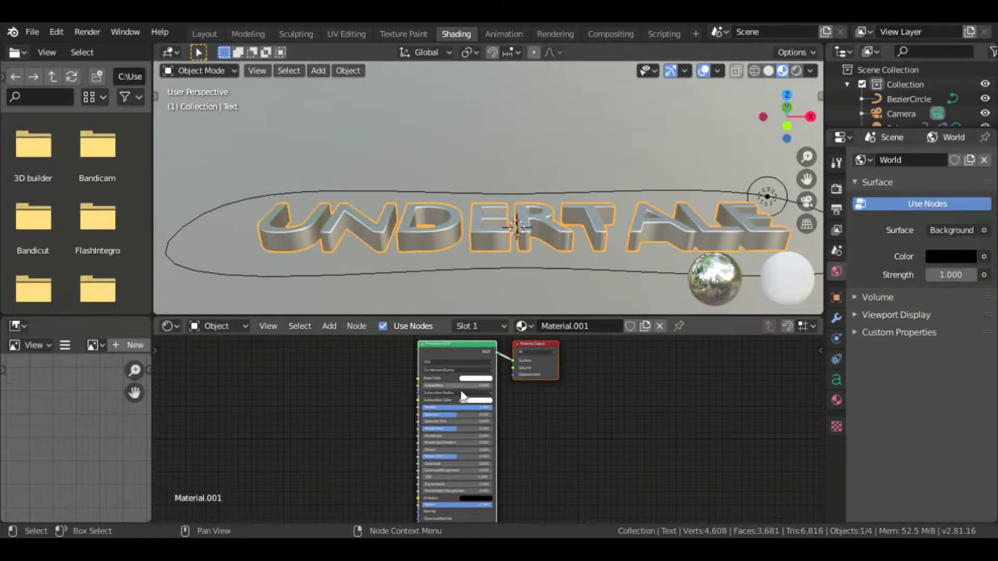
- Add a ColorRamp node and connect its Color to the Principled BSDF Roughness
{"action": "key", "text": "shift+a"}
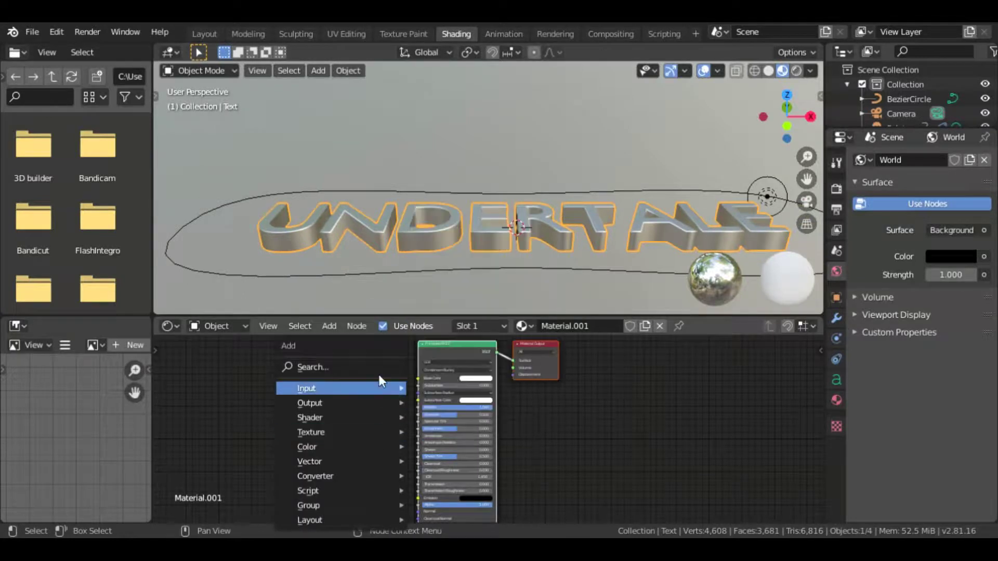
{"action": "left_click", "coordinate": [377, 363]}
{"action": "type", "text": "col"}
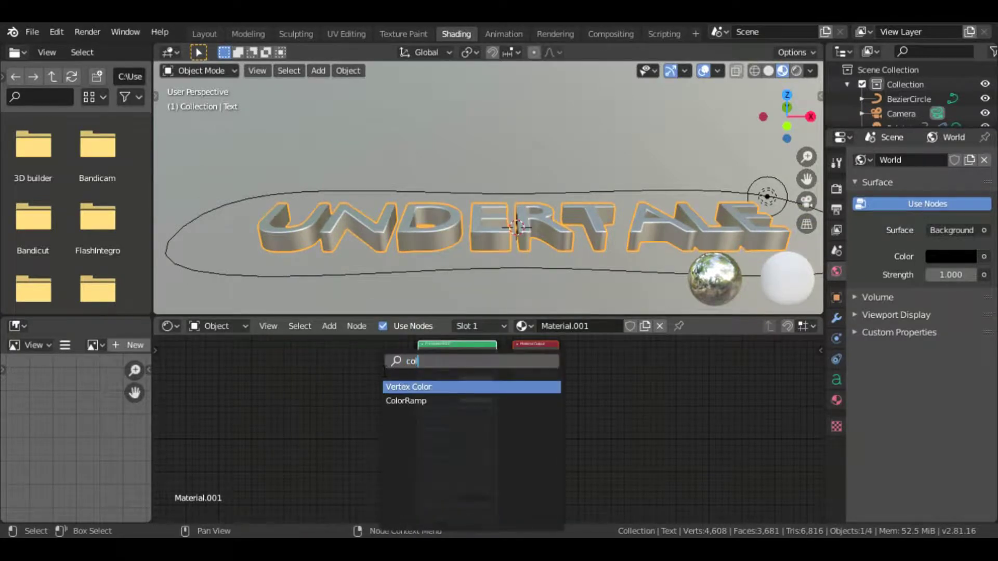
{"action": "key", "text": "Down"}
{"action": "key", "text": "Return"}
{"action": "left_click", "coordinate": [296, 391]}
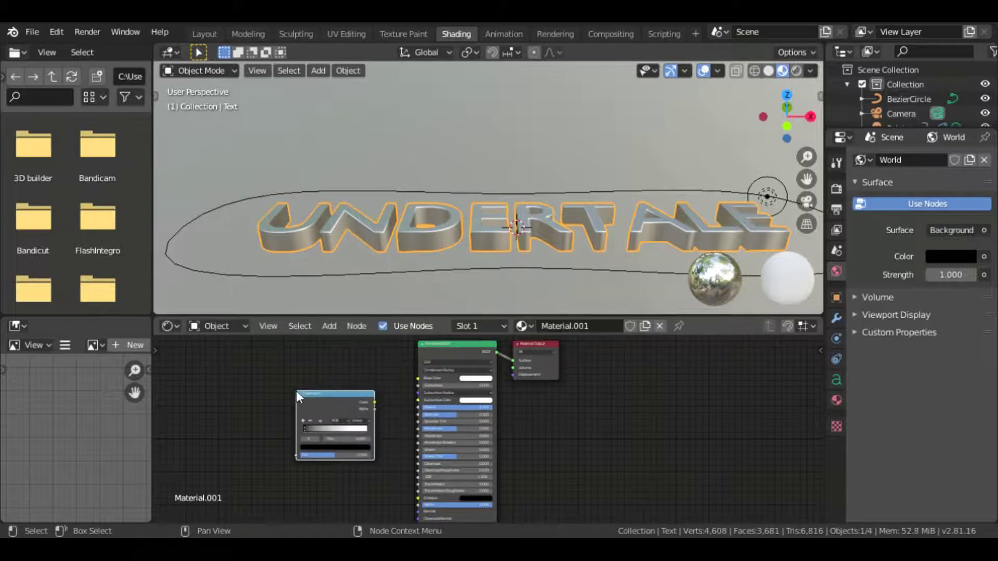
{"action": "mouse_move", "coordinate": [374, 399]}
{"action": "left_mouse_down"}
{"action": "mouse_move", "coordinate": [403, 429]}
{"action": "mouse_move", "coordinate": [399, 422]}
{"action": "mouse_move", "coordinate": [417, 428]}
{"action": "left_mouse_up"}
- Add a Noise Texture node and link its Color into the ColorRamp Fac
{"action": "key", "text": "shift+a"}
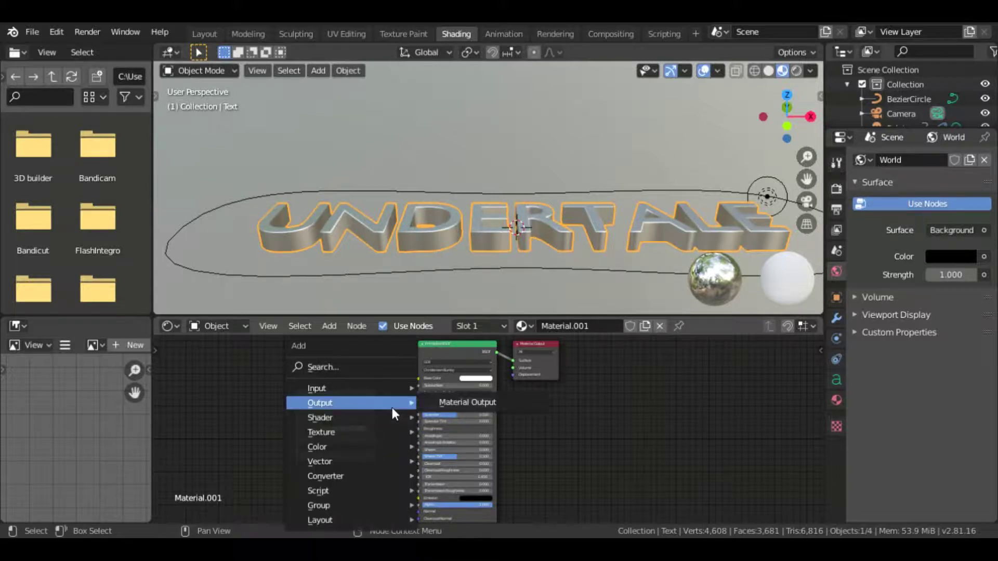
{"action": "left_click", "coordinate": [384, 373]}
{"action": "type", "text": "n"}
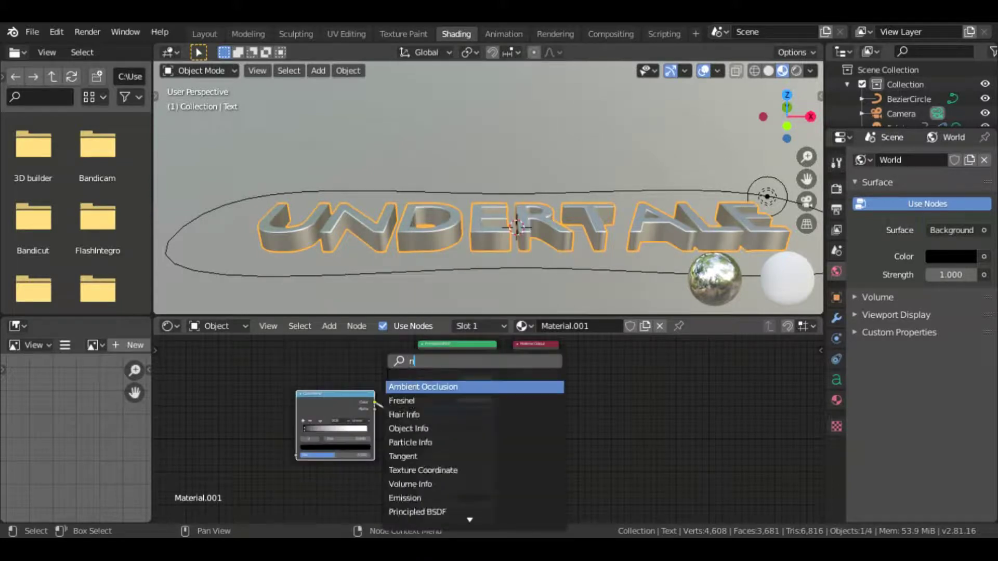
{"action": "type", "text": "oi"}
{"action": "key", "text": "Return"}
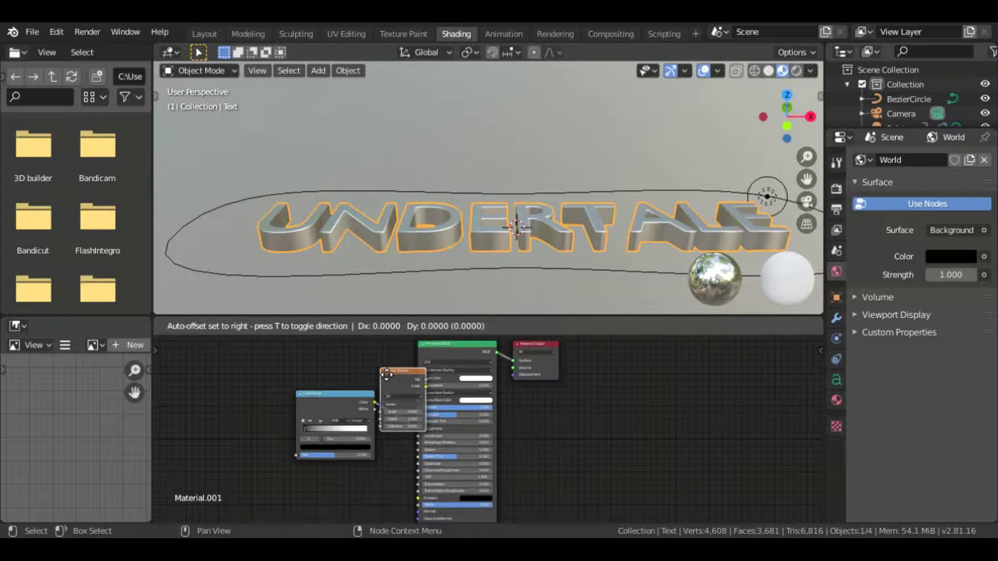
{"action": "left_click", "coordinate": [260, 413]}
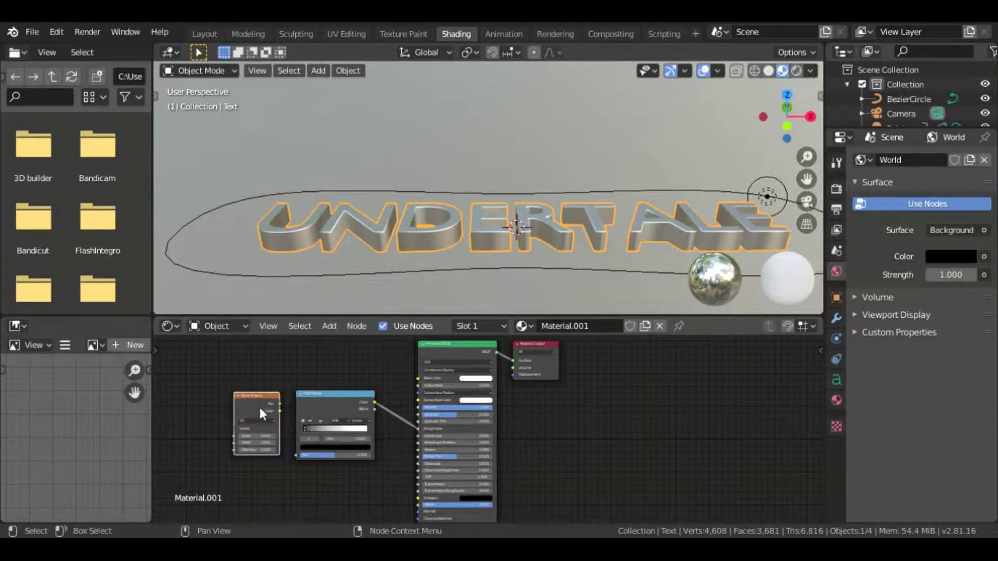
{"action": "left_click_drag", "start_coordinate": [280, 410], "coordinate": [297, 454]}
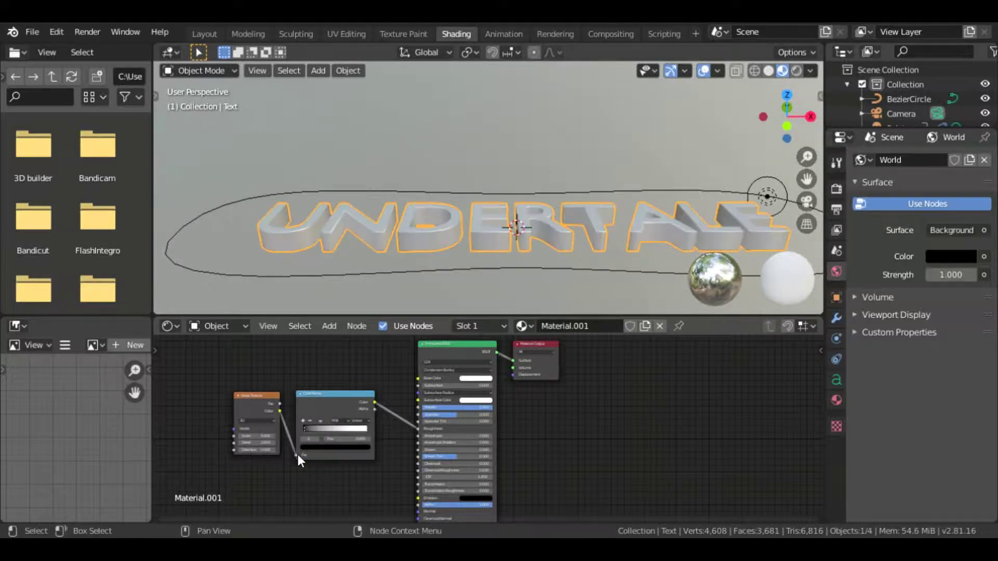
- Add a Mapping node to the left of the Noise Texture
{"action": "key", "text": "shift+a"}
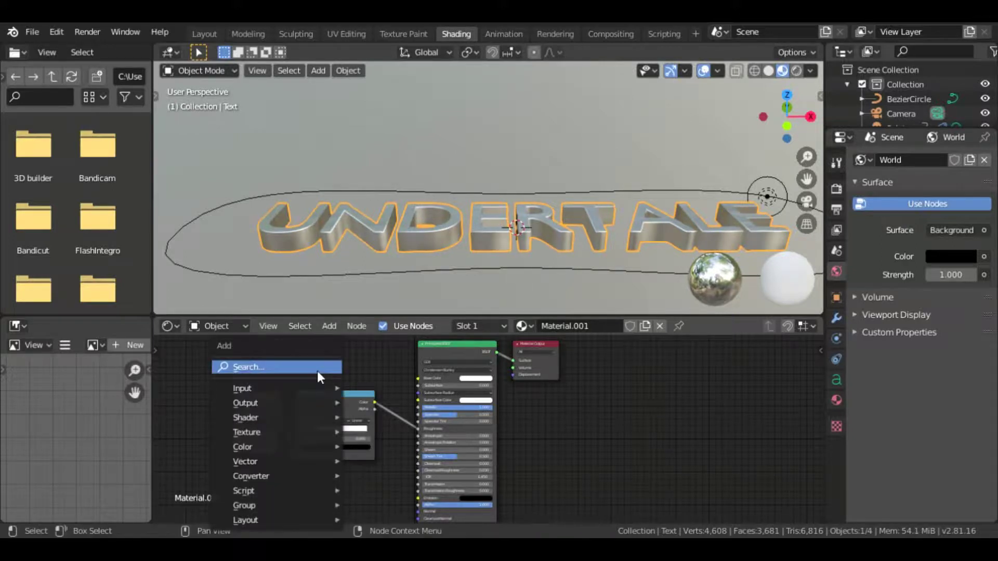
{"action": "left_click", "coordinate": [318, 372]}
{"action": "type", "text": "mapp"}
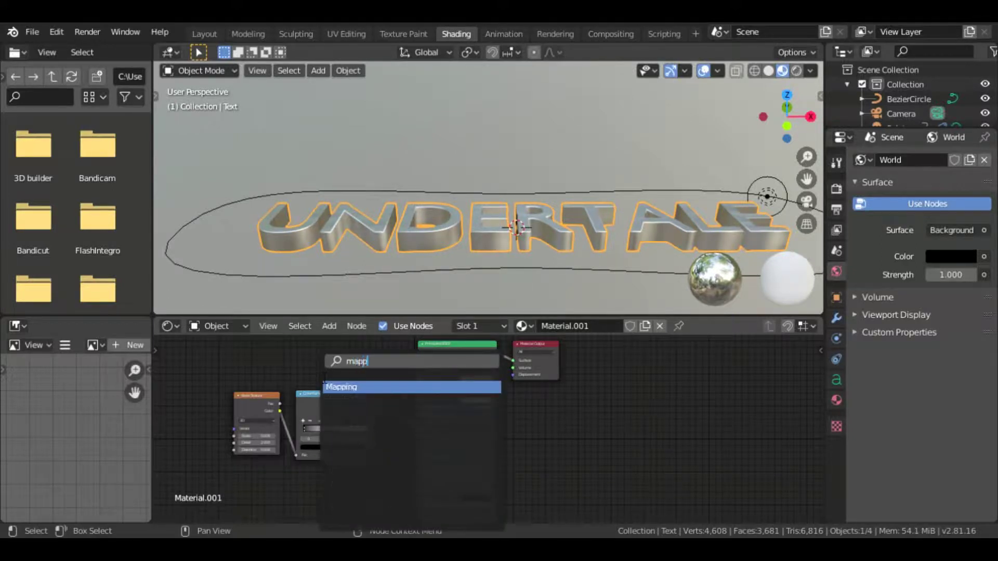
{"action": "key", "text": "Return"}
{"action": "left_click", "coordinate": [169, 392]}
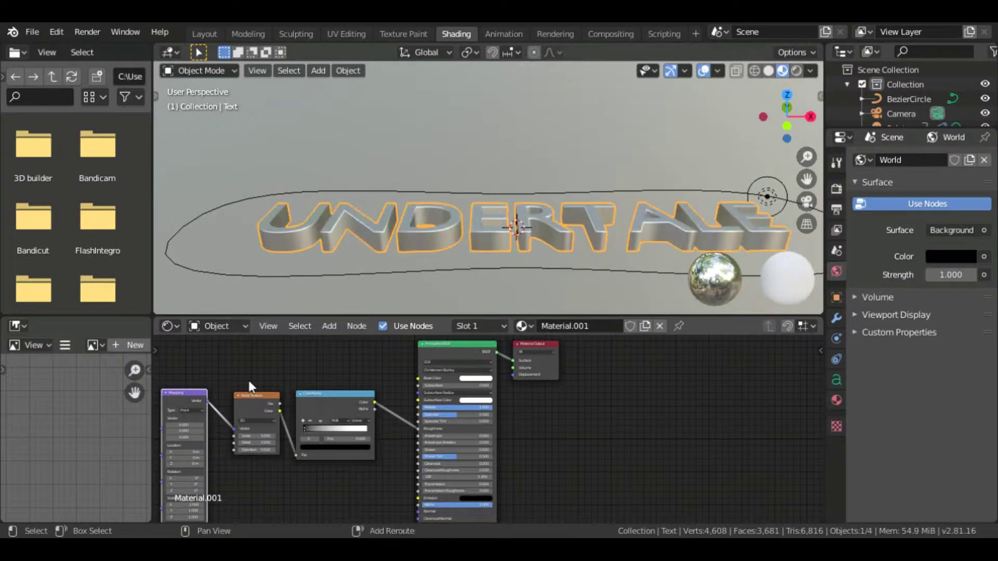
- Add a Texture Coordinate node and link its Object output into the Mapping node
{"action": "key", "text": "shift+a"}
{"action": "left_click", "coordinate": [238, 364]}
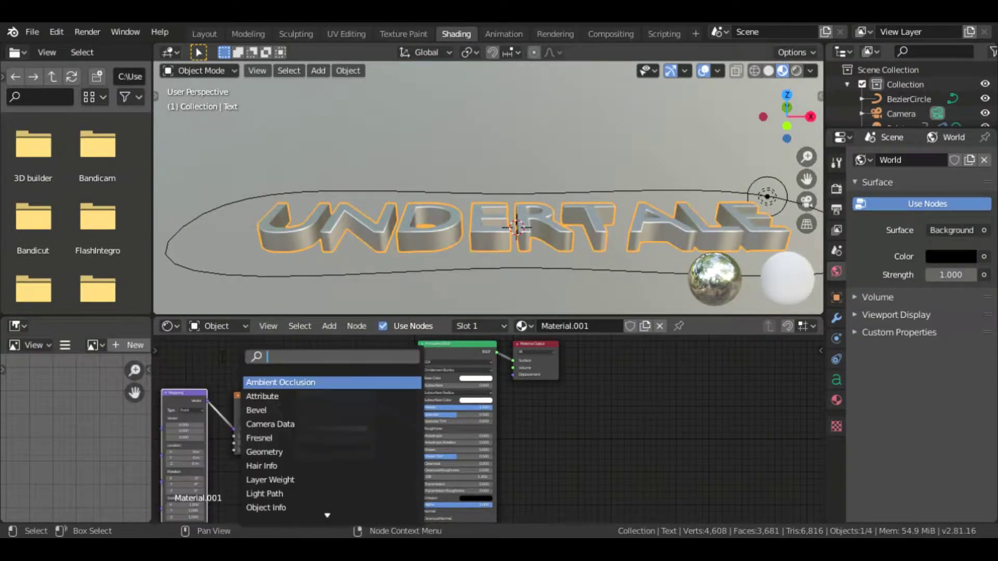
{"action": "type", "text": "texture"}
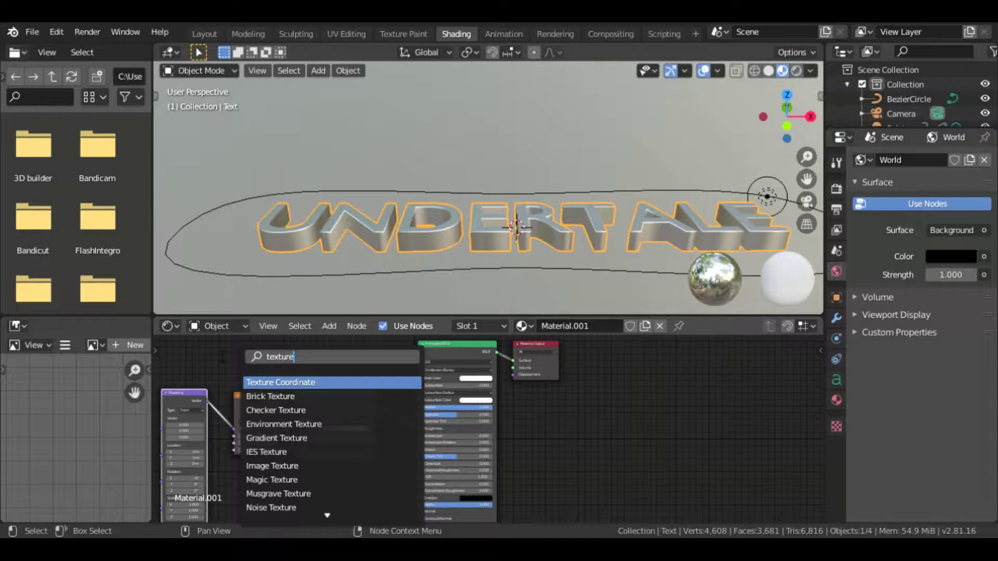
{"action": "key", "text": "Return"}
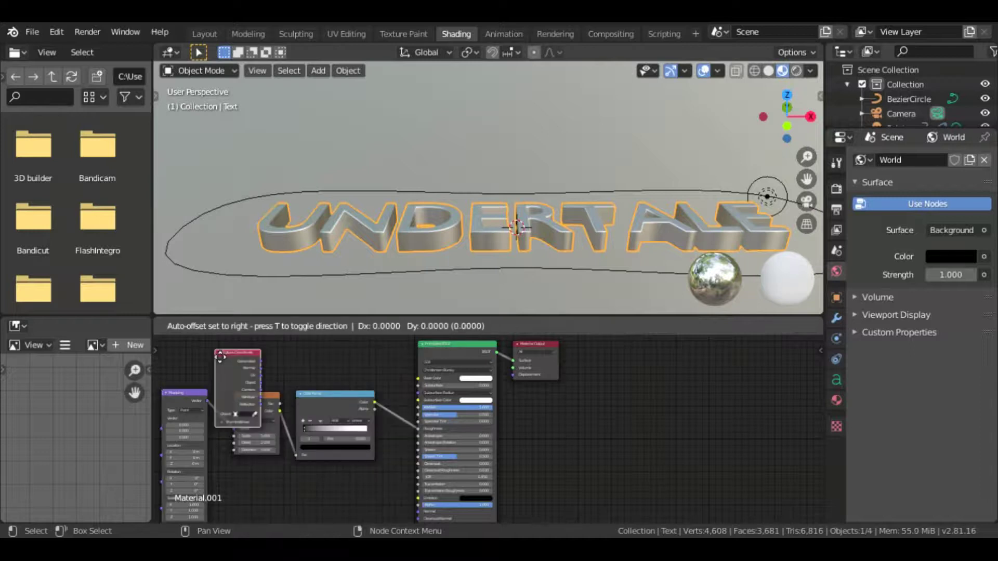
{"action": "left_click", "coordinate": [750, 390]}
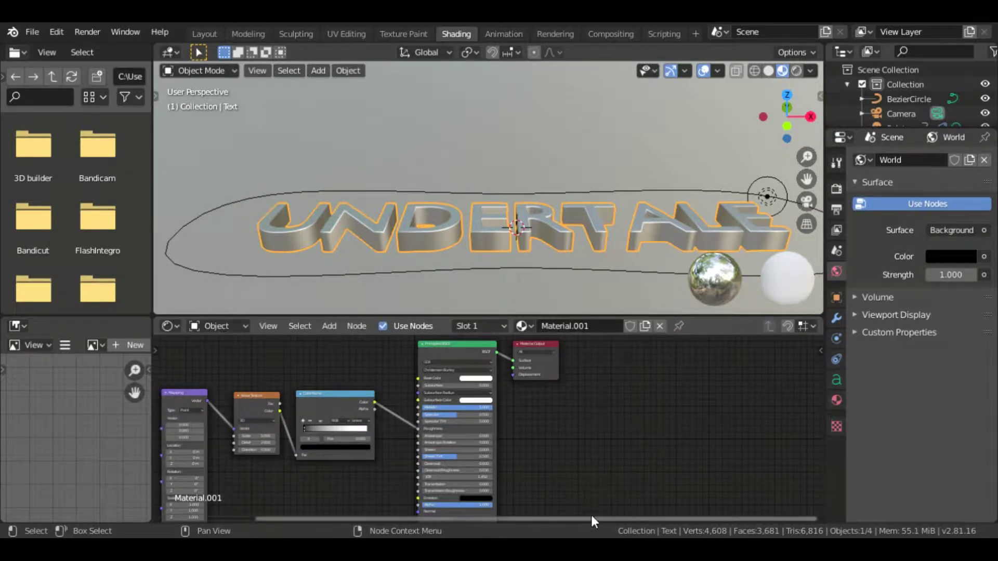
{"action": "left_click_drag", "start_coordinate": [590, 517], "coordinate": [435, 519]}
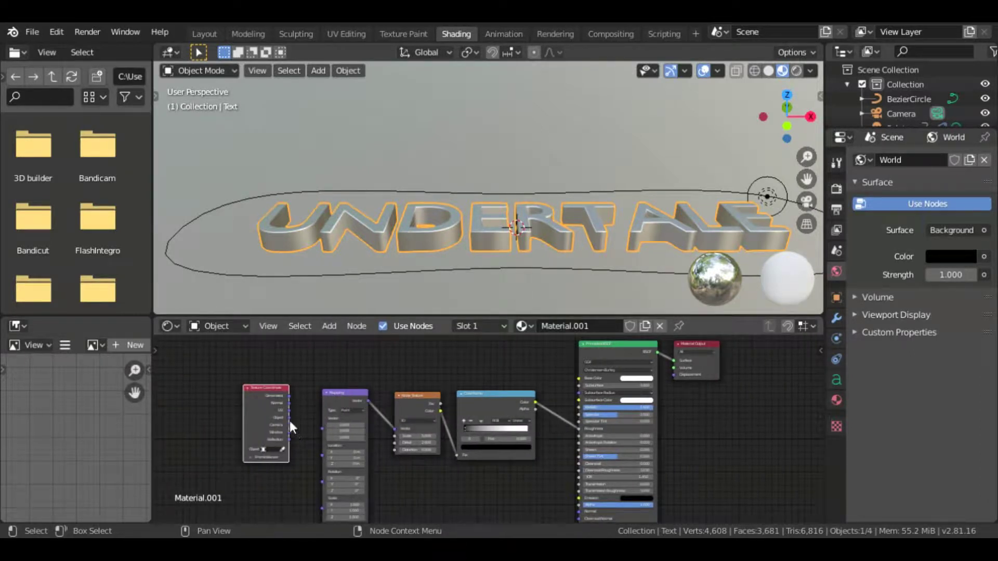
{"action": "mouse_move", "coordinate": [289, 421]}
{"action": "left_mouse_down"}
{"action": "mouse_move", "coordinate": [310, 434]}
{"action": "mouse_move", "coordinate": [320, 426]}
{"action": "left_mouse_up"}
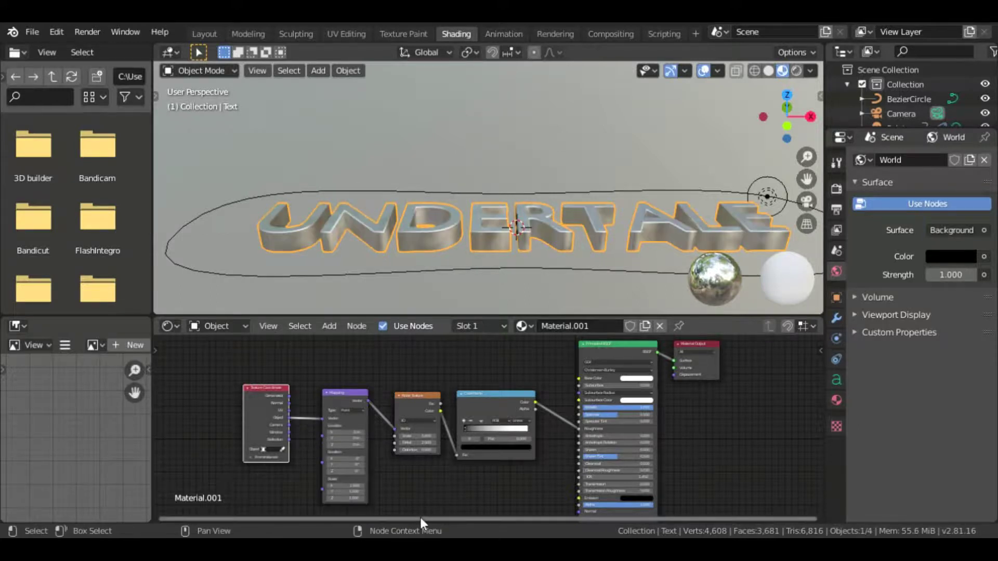
{"action": "left_click_drag", "start_coordinate": [416, 519], "coordinate": [508, 522]}
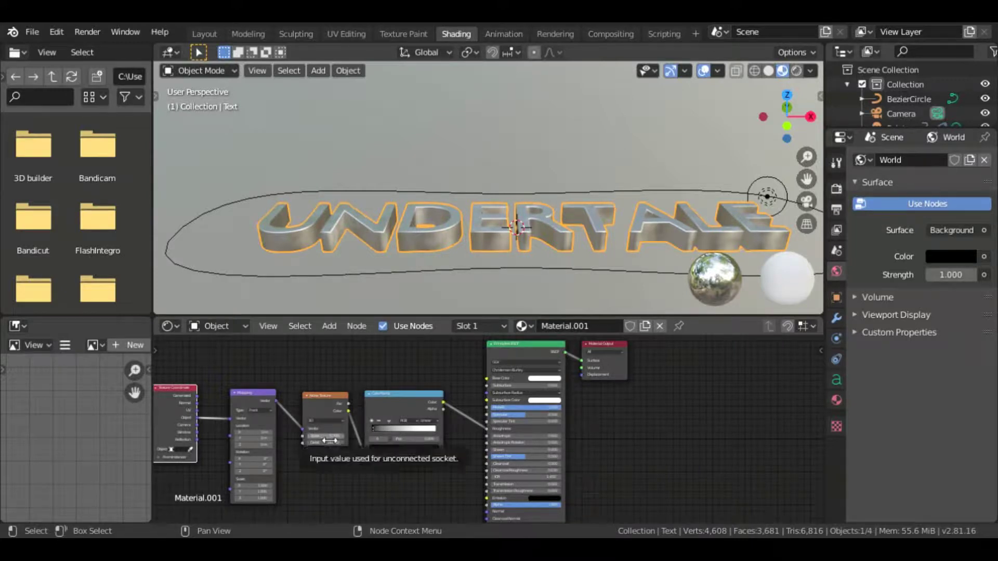
- Widen the ColorRamp's black band and adjust a Noise Texture value for a streaky brushed-metal look
{"action": "mouse_move", "coordinate": [378, 426]}
{"action": "left_mouse_down"}
{"action": "mouse_move", "coordinate": [416, 433]}
{"action": "mouse_move", "coordinate": [402, 428]}
{"action": "left_mouse_up"}
{"action": "mouse_move", "coordinate": [312, 436]}
{"action": "left_mouse_down"}
{"action": "mouse_move", "coordinate": [377, 432]}
{"action": "mouse_move", "coordinate": [379, 423]}
{"action": "mouse_move", "coordinate": [423, 429]}
{"action": "mouse_move", "coordinate": [386, 428]}
{"action": "left_mouse_up"}
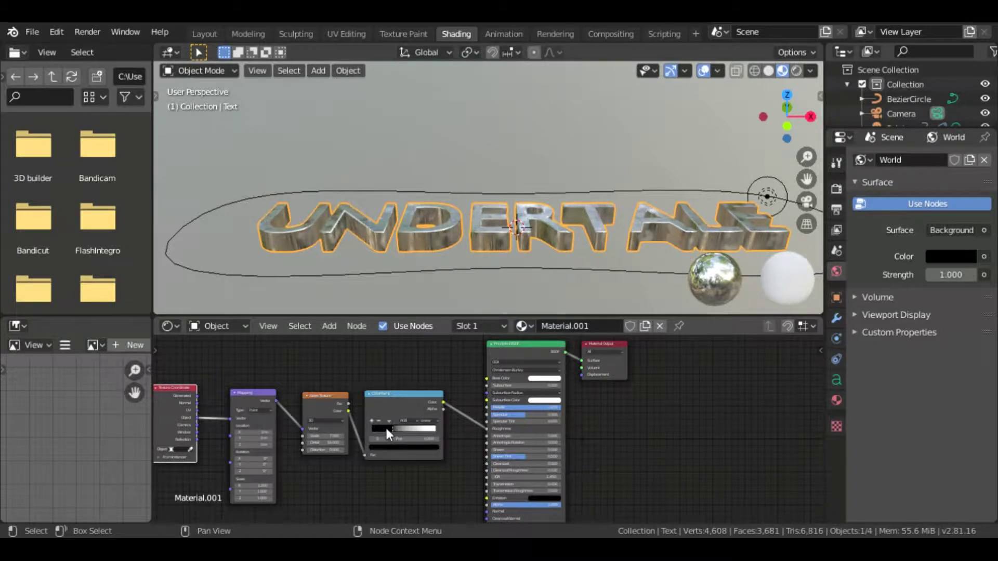
- Add a Bump node and feed its Normal into the Principled BSDF Normal input
{"action": "key", "text": "shift+a"}
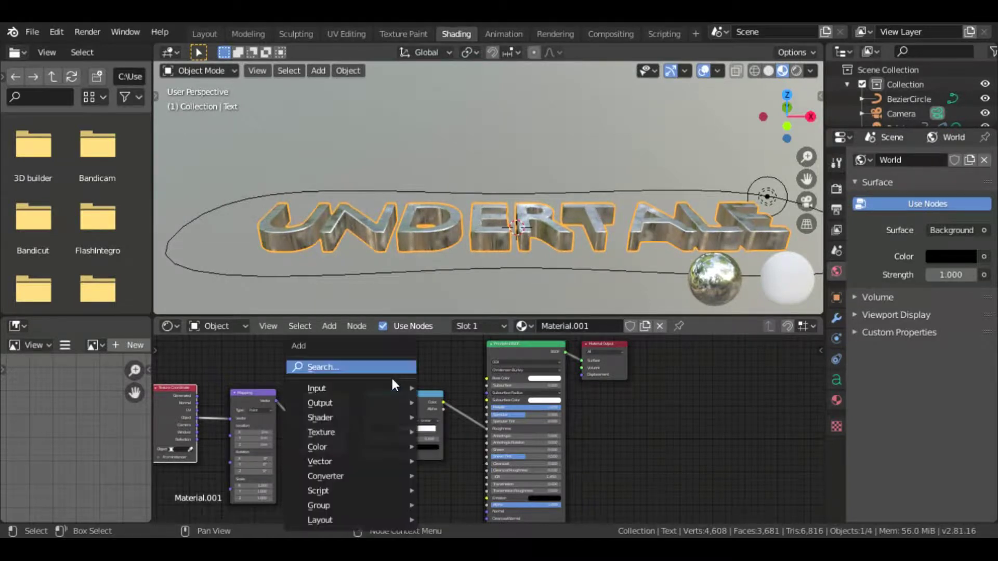
{"action": "key", "text": "Return"}
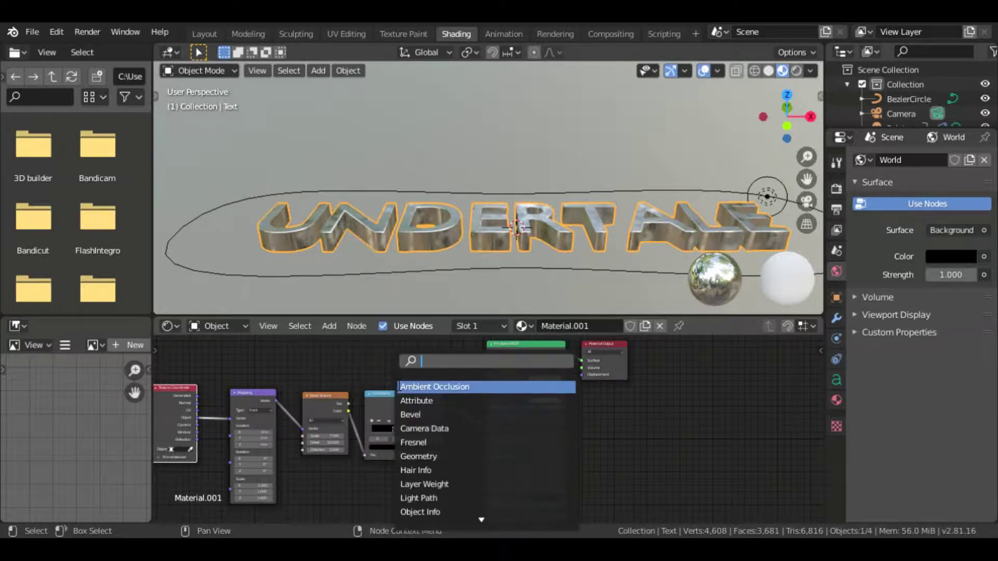
{"action": "type", "text": "bump"}
{"action": "key", "text": "Return"}
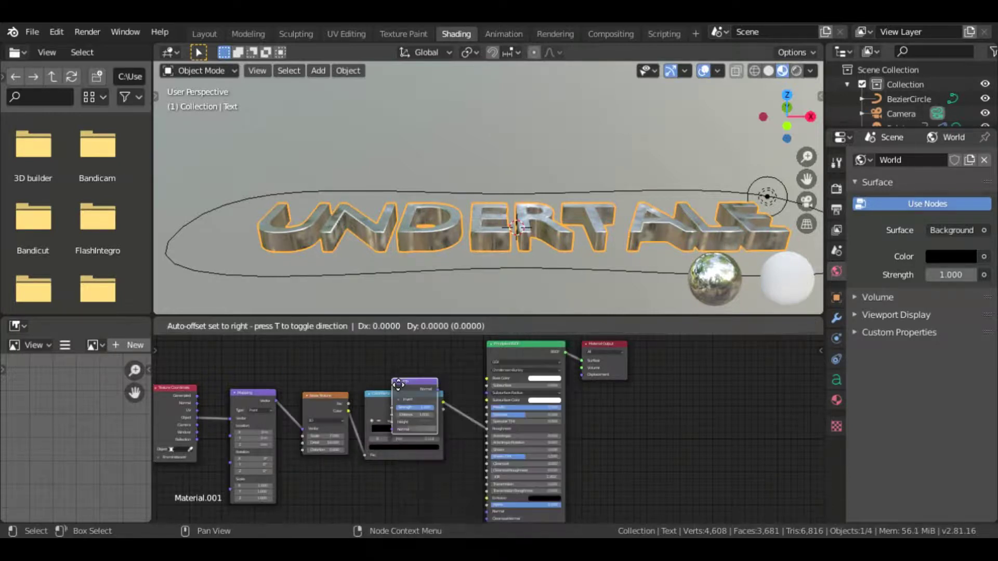
{"action": "left_click", "coordinate": [393, 500]}
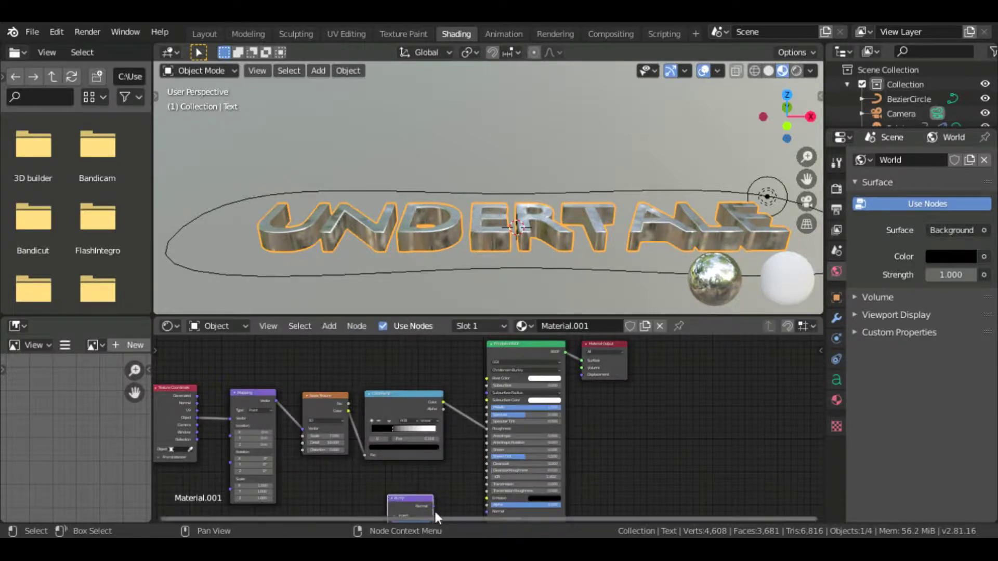
{"action": "left_click_drag", "start_coordinate": [435, 507], "coordinate": [487, 512]}
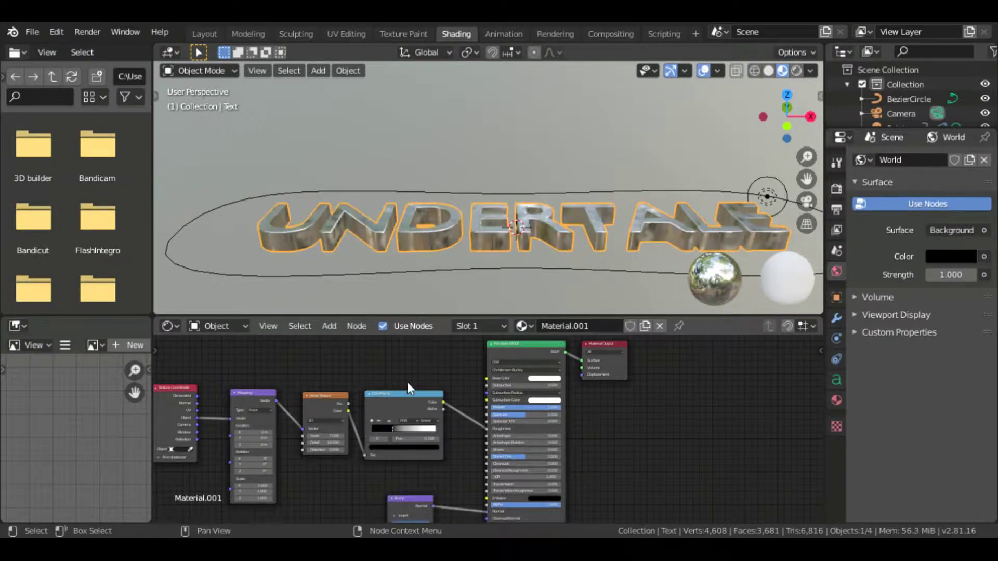
- Duplicate the ColorRamp node and place the copy below the original
{"action": "left_click", "coordinate": [407, 395]}
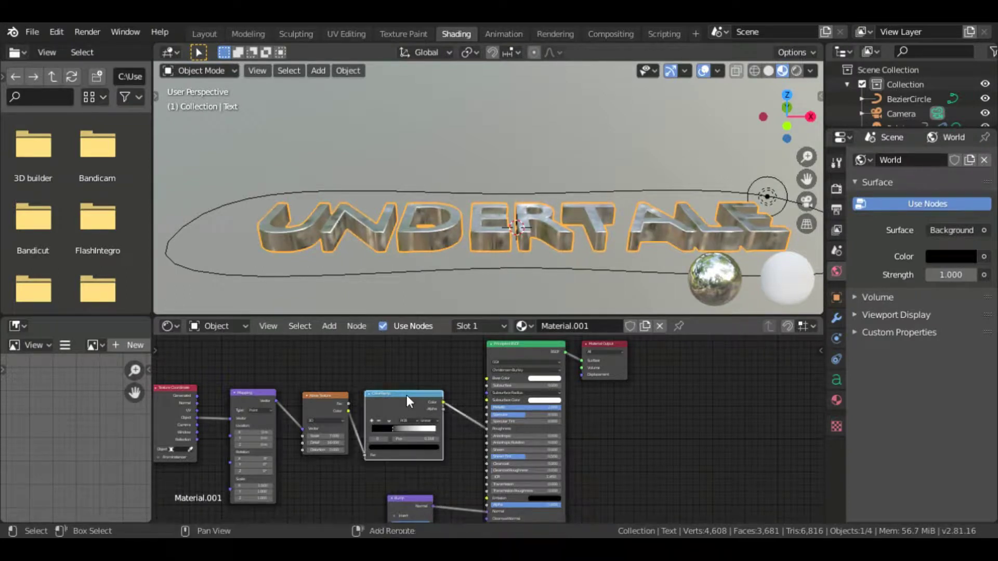
{"action": "key", "text": "g"}
{"action": "left_click", "coordinate": [350, 472]}
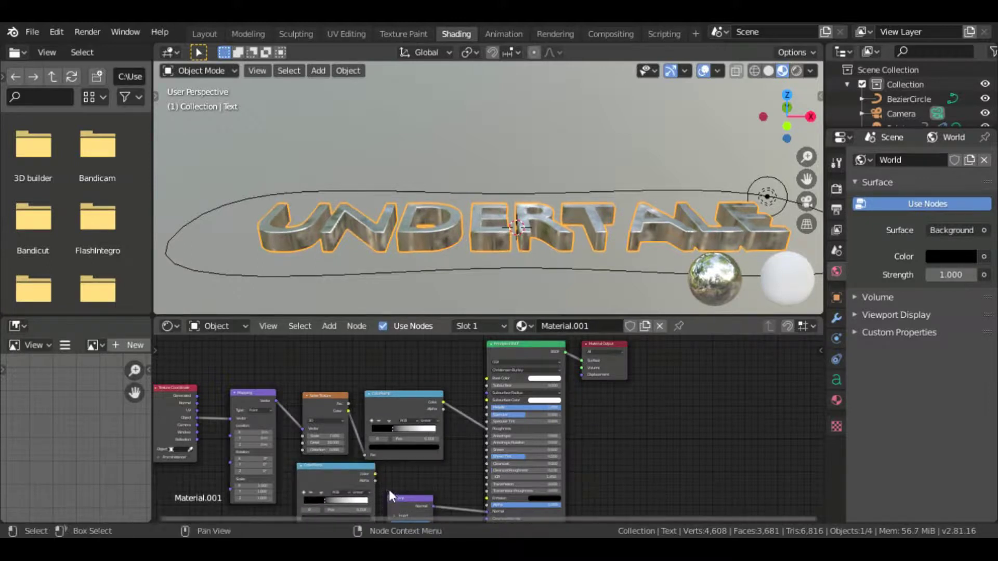
- Wire Noise Texture Color through the second ColorRamp into the Bump node's Height
{"action": "left_click_drag", "start_coordinate": [821, 423], "coordinate": [816, 467]}
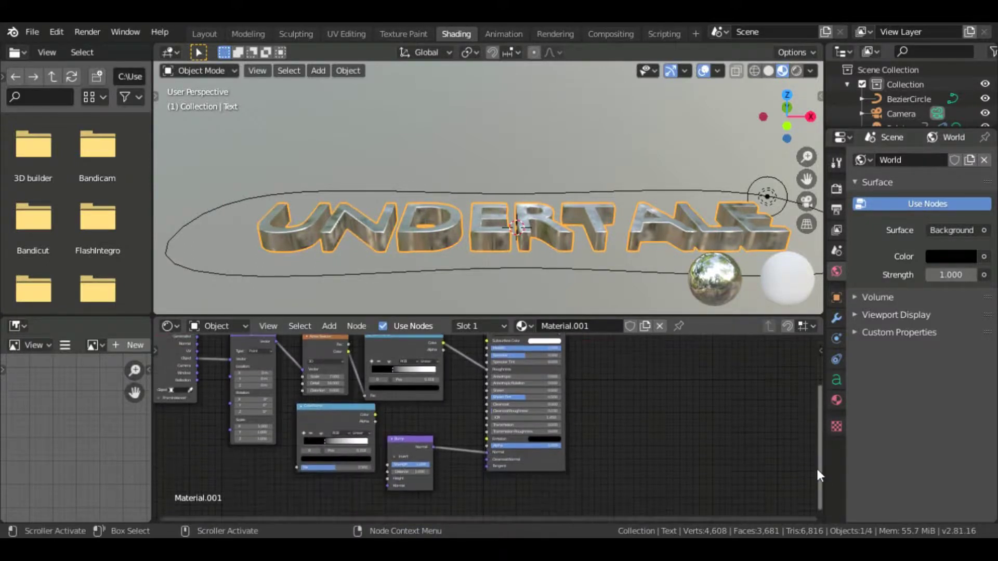
{"action": "left_click_drag", "start_coordinate": [376, 413], "coordinate": [392, 481]}
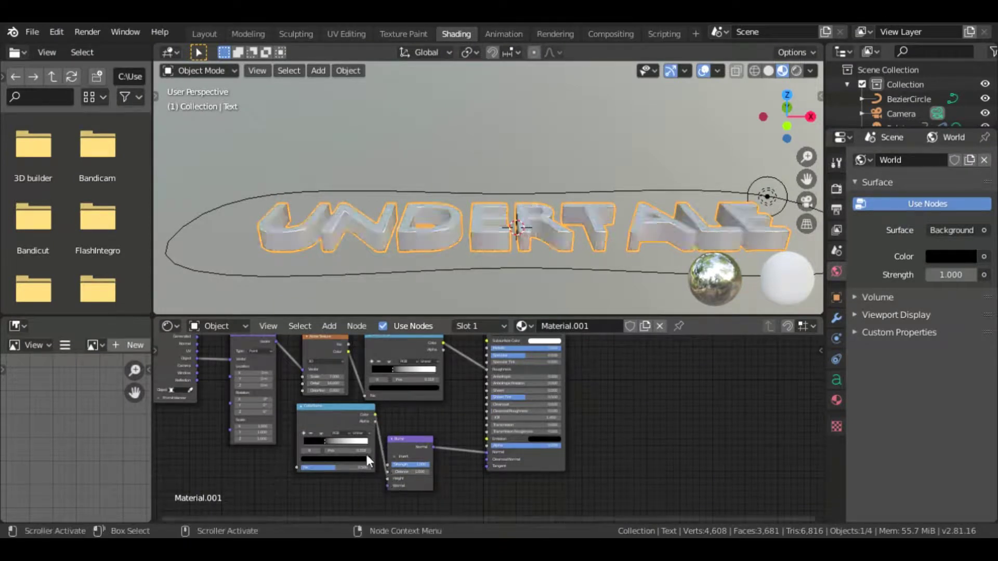
{"action": "mouse_move", "coordinate": [349, 412]}
{"action": "left_mouse_down"}
{"action": "mouse_move", "coordinate": [346, 455]}
{"action": "mouse_move", "coordinate": [310, 472]}
{"action": "left_mouse_up"}
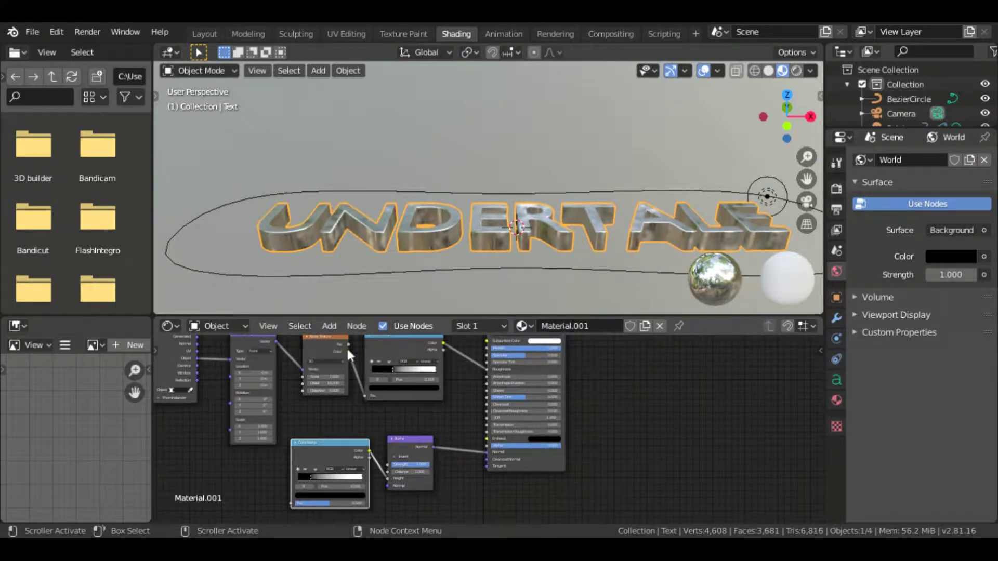
{"action": "left_click_drag", "start_coordinate": [347, 350], "coordinate": [289, 504]}
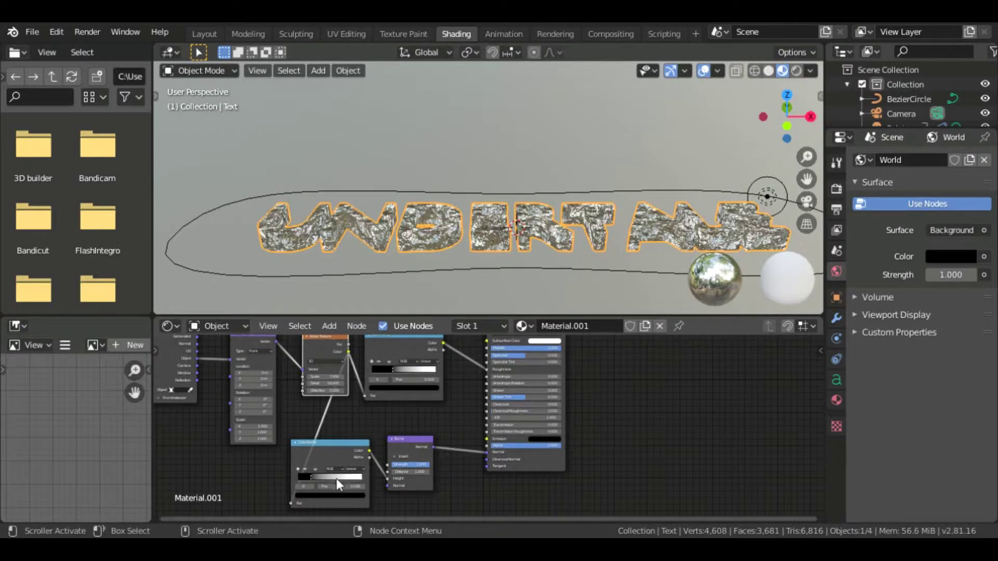
- Tighten the second ColorRamp's stops and lower the Bump Strength for a subtler dented surface
{"action": "left_click_drag", "start_coordinate": [309, 478], "coordinate": [298, 476]}
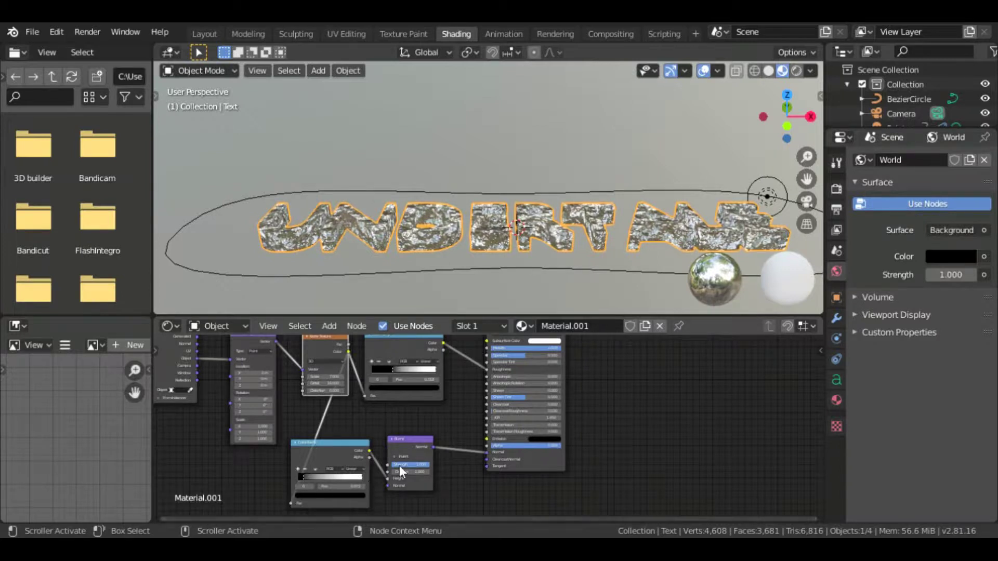
{"action": "mouse_move", "coordinate": [415, 463]}
{"action": "left_mouse_down"}
{"action": "mouse_move", "coordinate": [395, 464]}
{"action": "mouse_move", "coordinate": [408, 464]}
{"action": "left_mouse_up"}
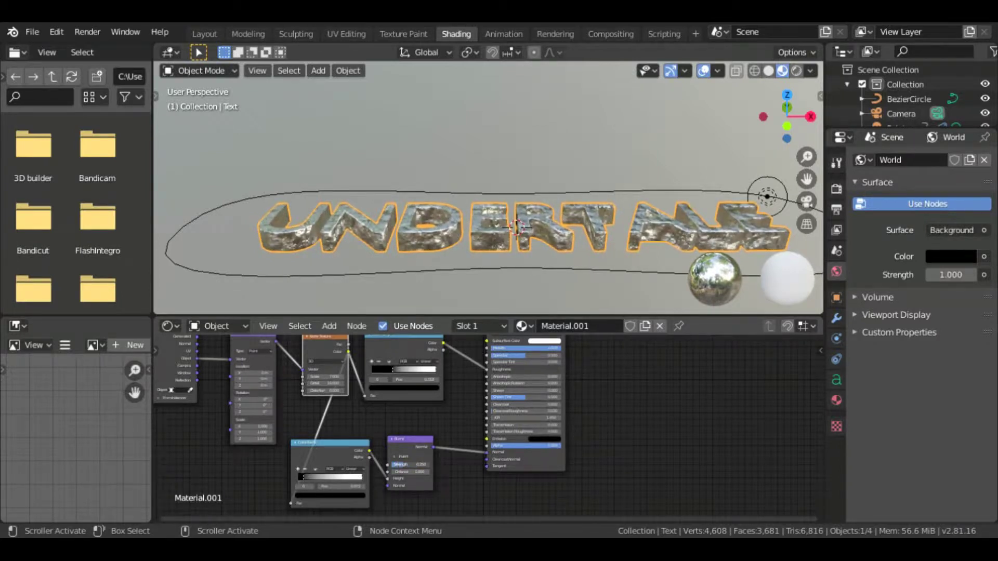
{"action": "mouse_move", "coordinate": [358, 476]}
{"action": "left_mouse_down"}
{"action": "mouse_move", "coordinate": [319, 477]}
{"action": "mouse_move", "coordinate": [333, 475]}
{"action": "left_mouse_up"}
{"action": "left_click_drag", "start_coordinate": [331, 475], "coordinate": [322, 475]}
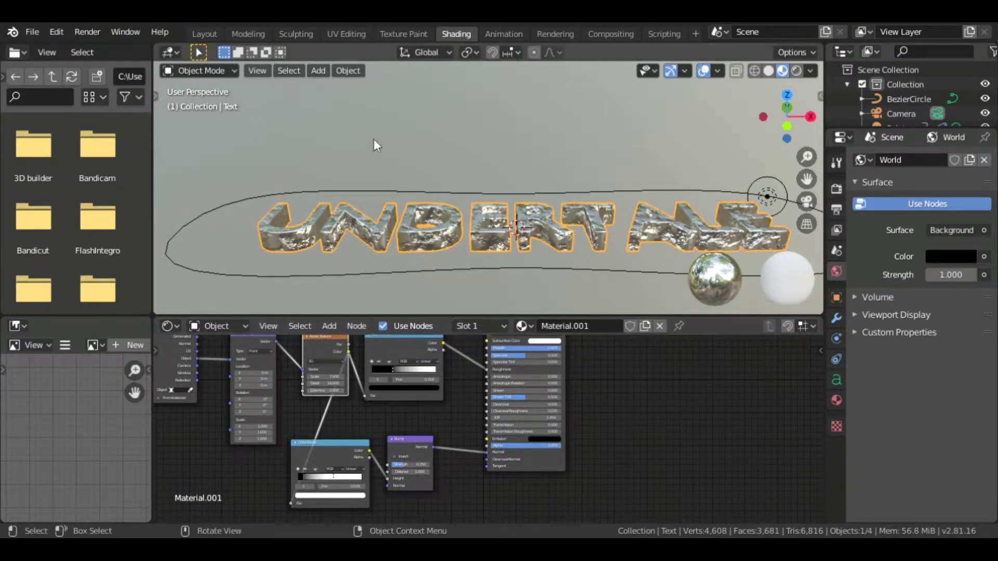
- Switch to the Layout workspace, preview the animation in camera view, and rewind to frame 1
{"action": "left_click", "coordinate": [202, 33]}
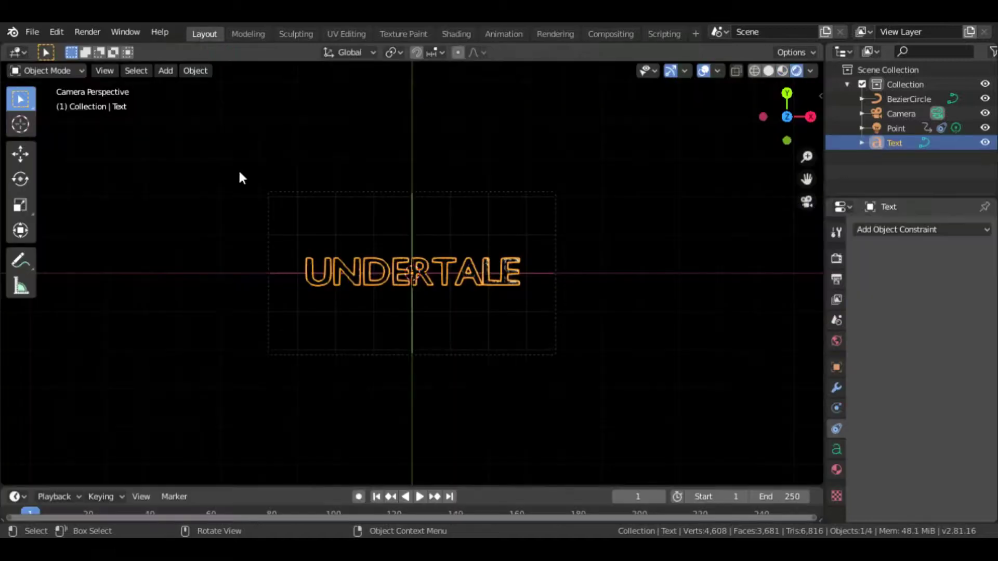
{"action": "left_click", "coordinate": [508, 218]}
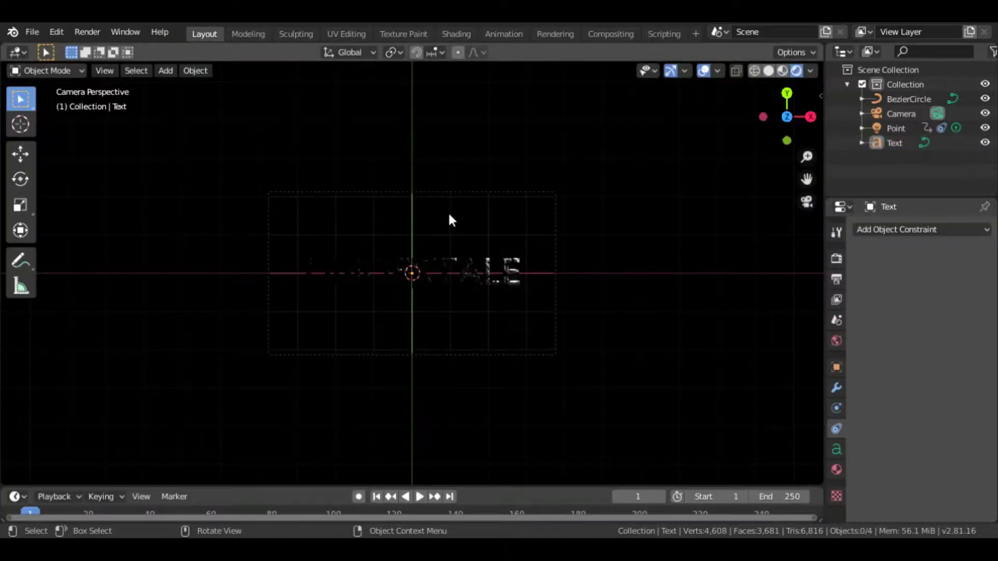
{"action": "key", "text": "space"}
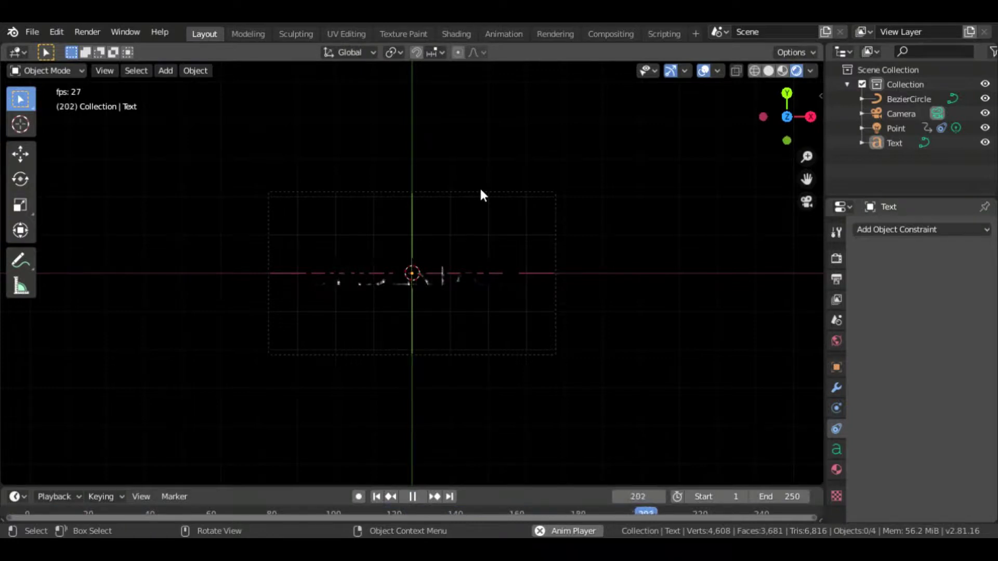
{"action": "key", "text": "space"}
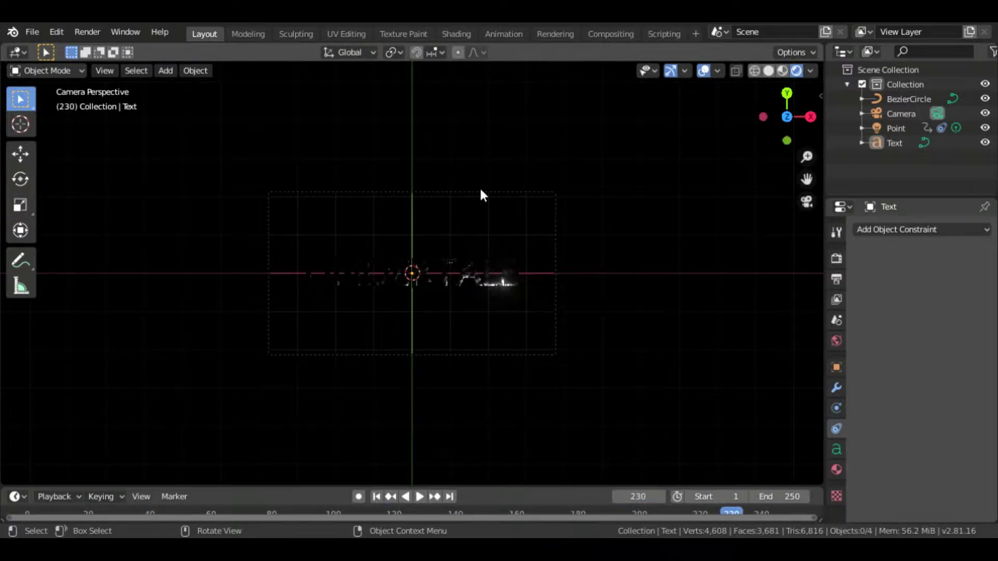
{"action": "scroll", "coordinate": [463, 219], "scroll_direction": "up", "scroll_amount": 2}
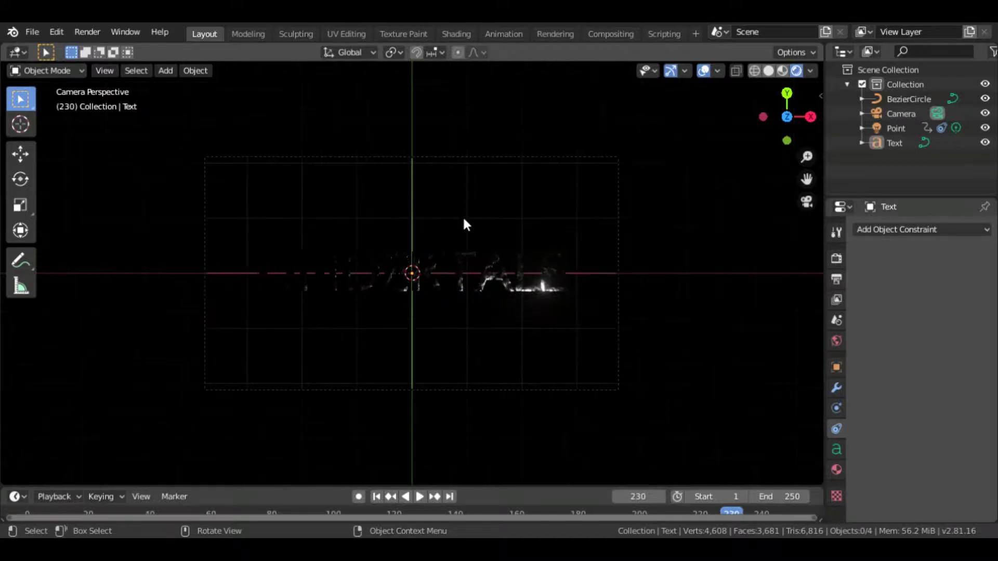
{"action": "key", "text": "space"}
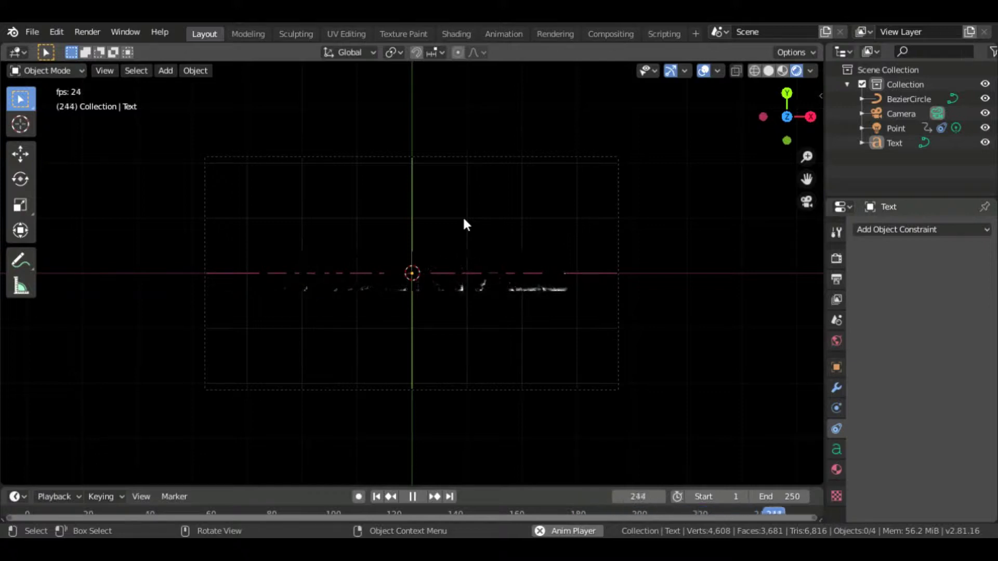
{"action": "left_click", "coordinate": [375, 496]}
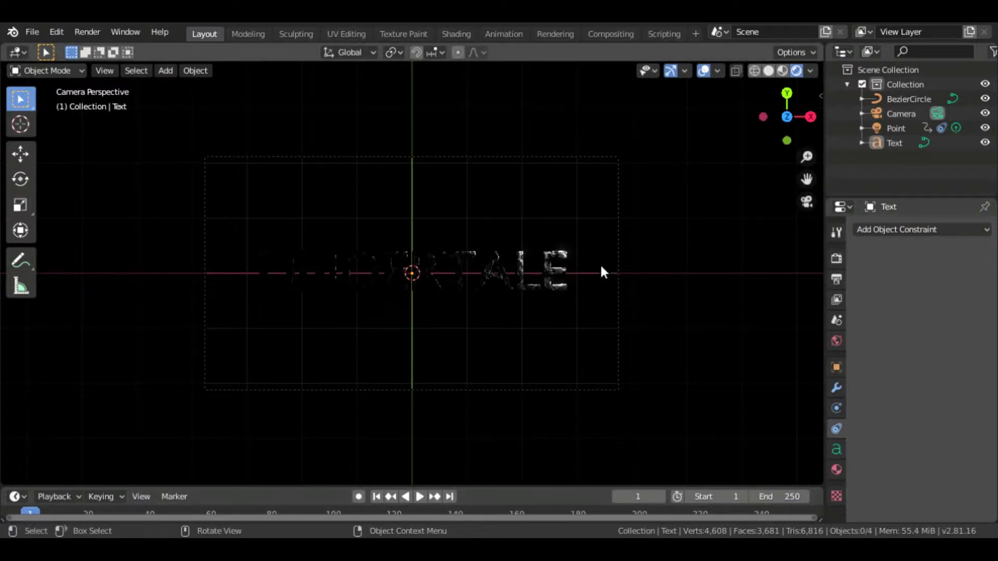
- Keyframe the Point light's white colour at frame 1
{"action": "left_click", "coordinate": [897, 129]}
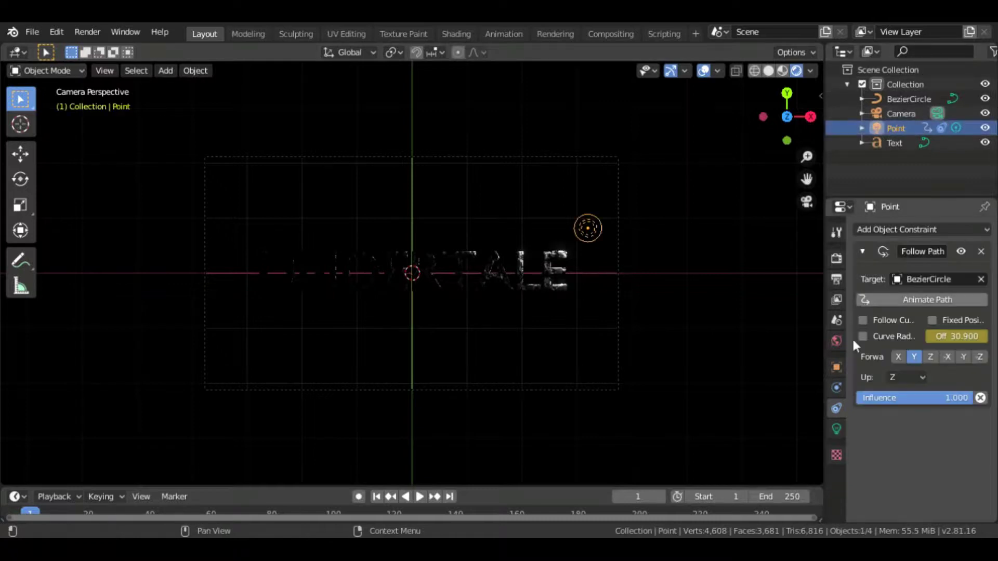
{"action": "left_click", "coordinate": [836, 429]}
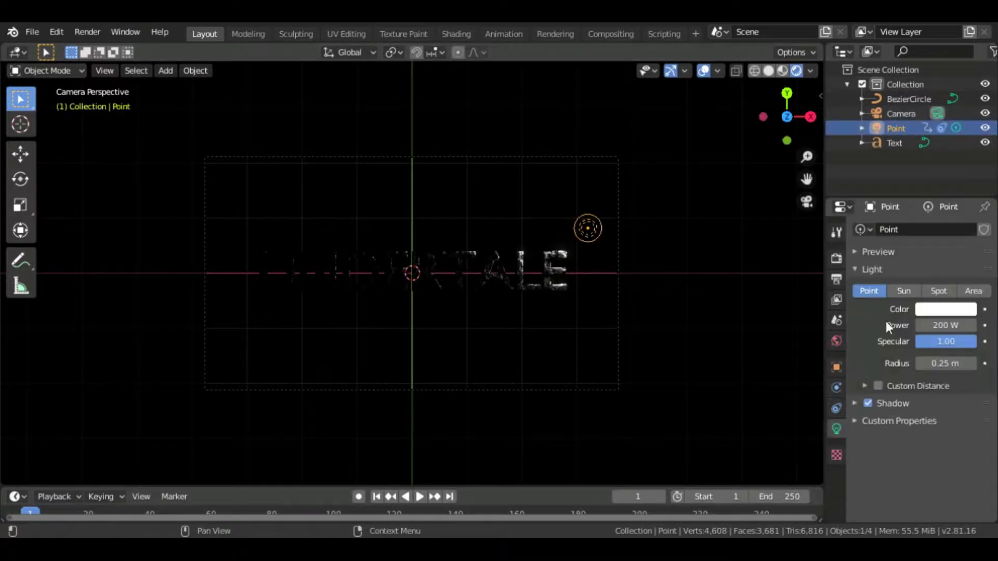
{"action": "right_click", "coordinate": [940, 310]}
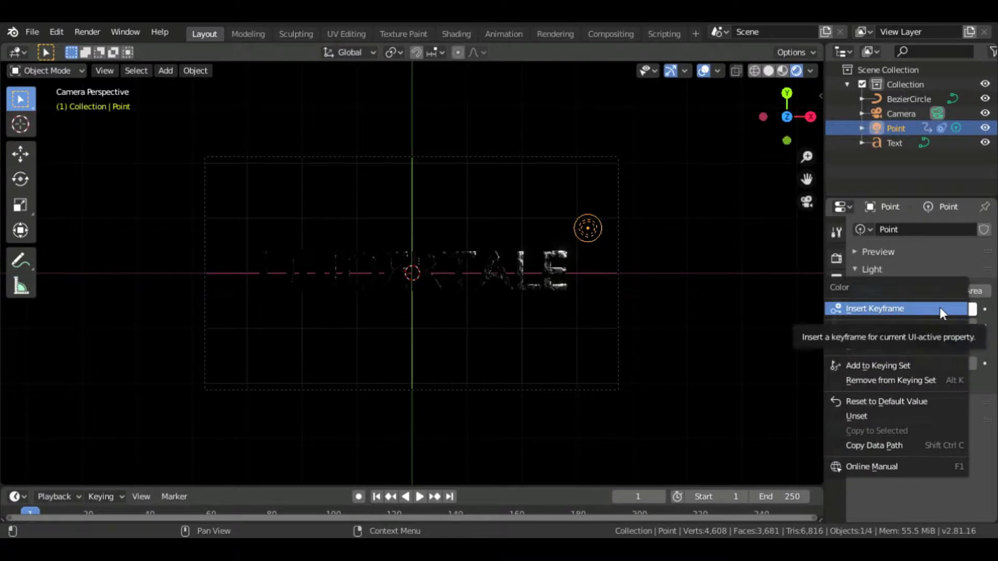
{"action": "left_click", "coordinate": [937, 314]}
{"action": "type", "text": "250"}
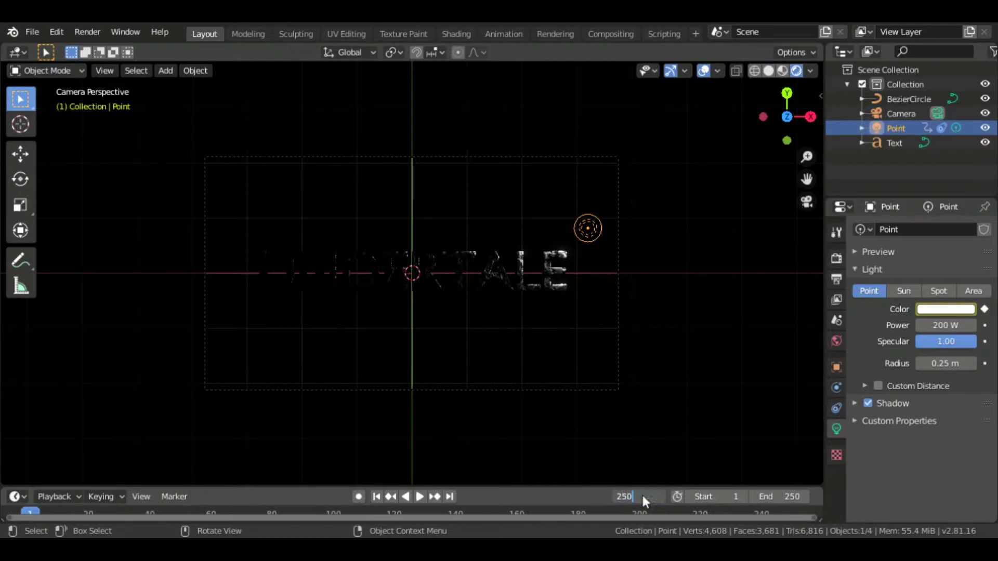
- At frame 250, set the light colour to pale pink and keyframe it
{"action": "key", "text": "Return"}
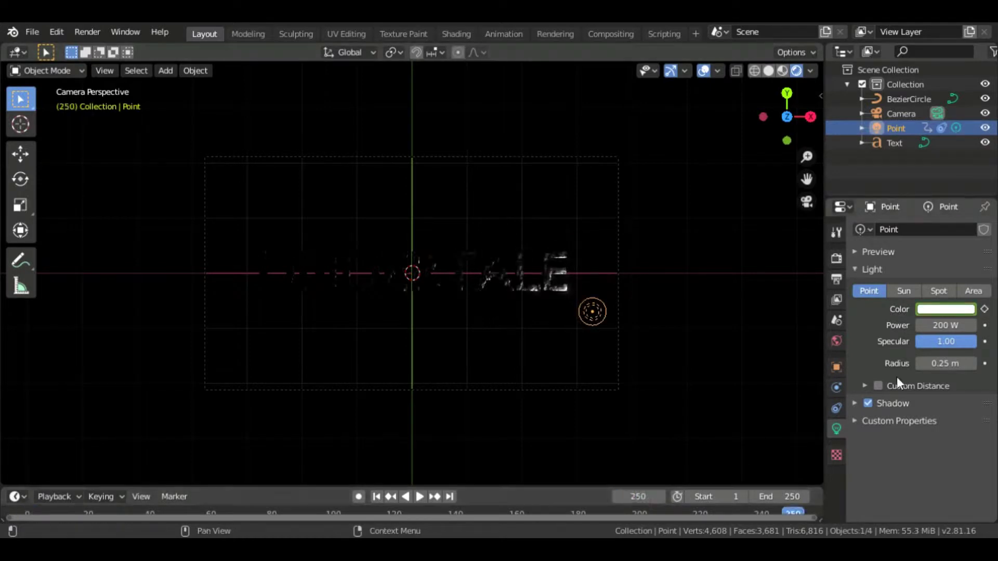
{"action": "left_click", "coordinate": [945, 309]}
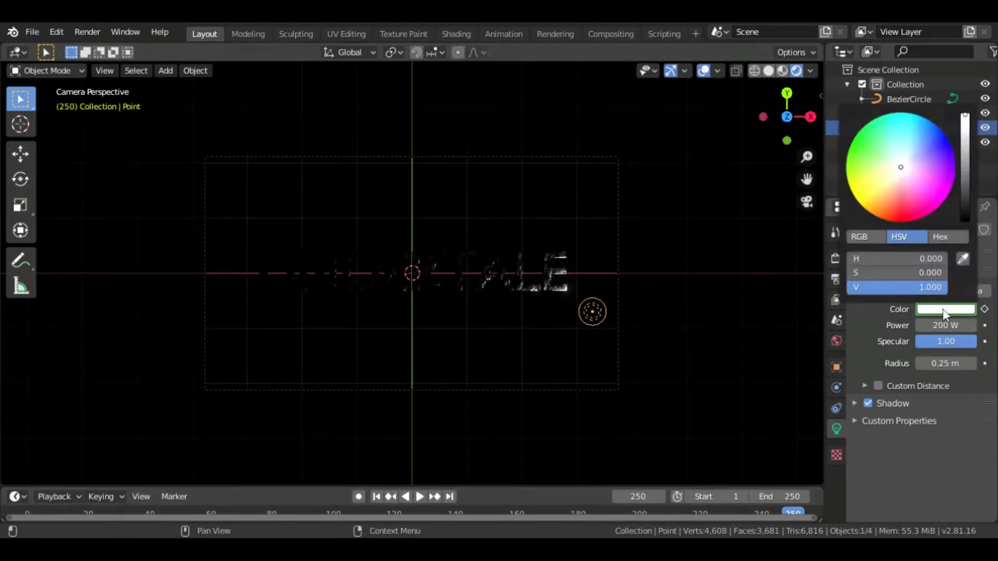
{"action": "left_click", "coordinate": [944, 310]}
{"action": "left_click", "coordinate": [944, 312]}
{"action": "left_click_drag", "start_coordinate": [896, 167], "coordinate": [918, 219]}
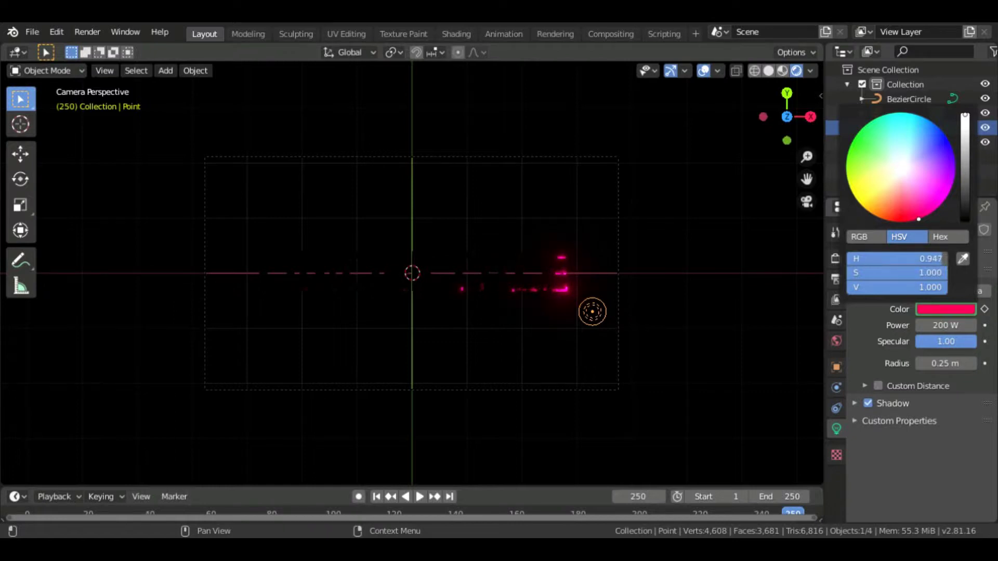
{"action": "left_click_drag", "start_coordinate": [918, 219], "coordinate": [910, 207]}
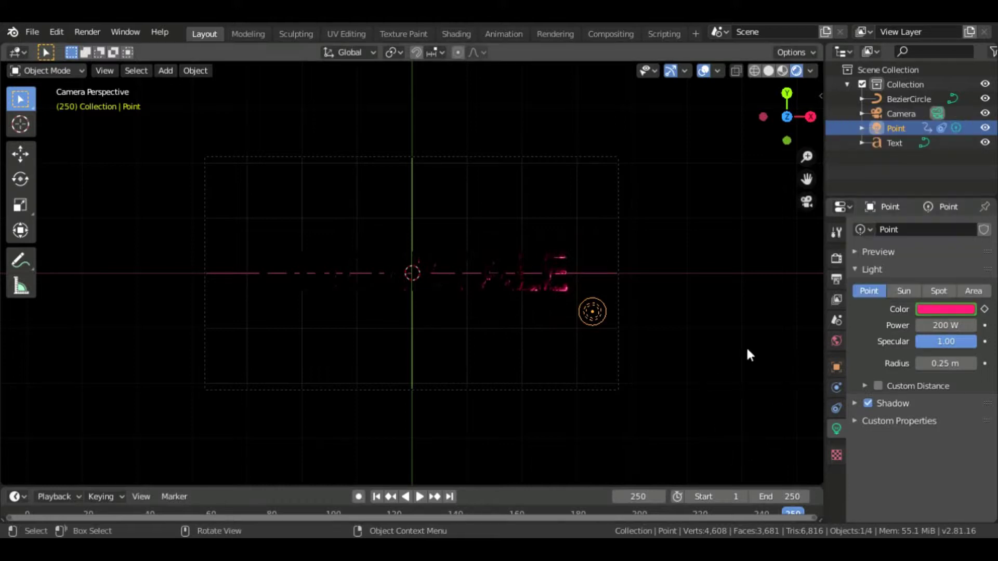
{"action": "right_click", "coordinate": [931, 307]}
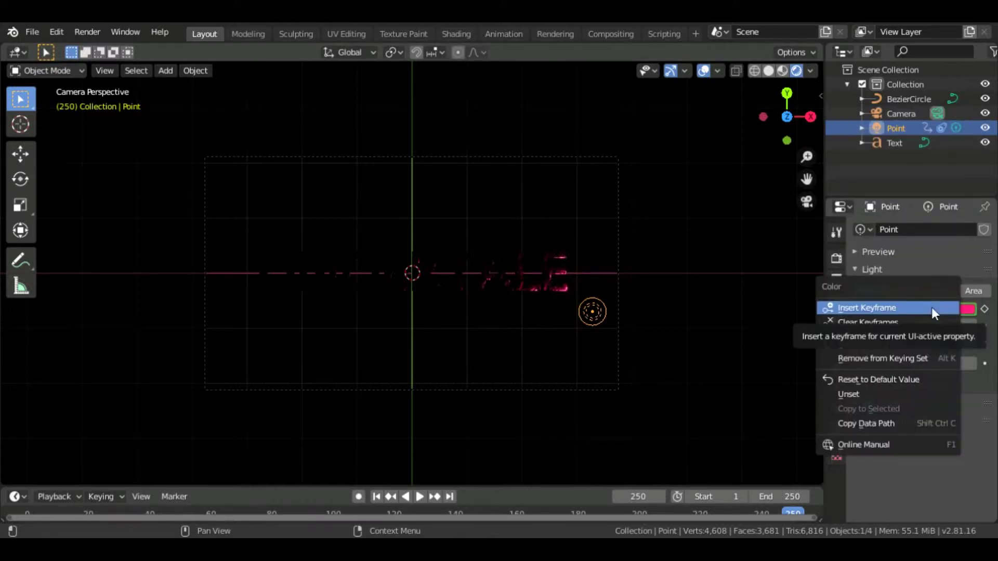
{"action": "left_click", "coordinate": [931, 307]}
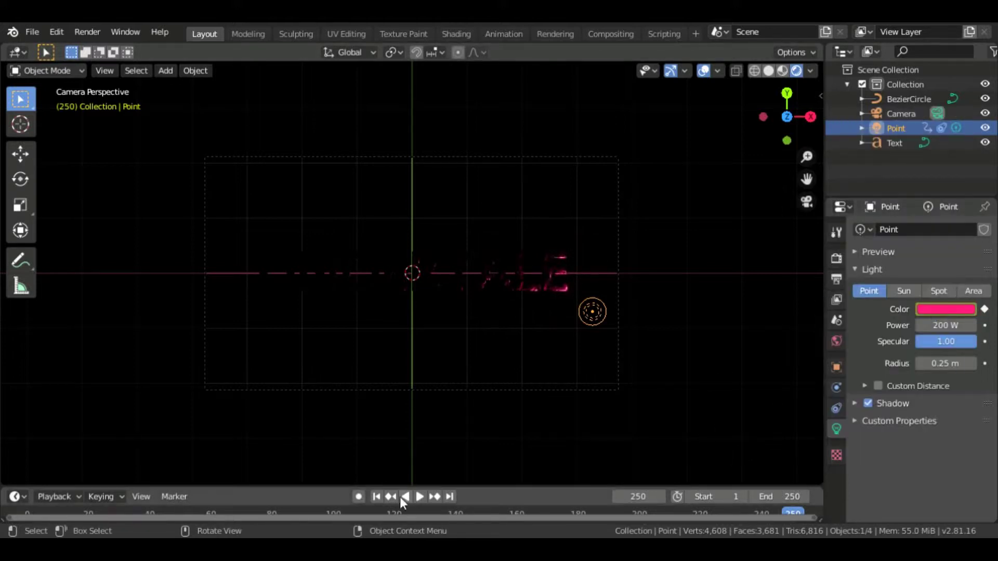
{"action": "left_click", "coordinate": [382, 497]}
{"action": "key", "text": "space"}
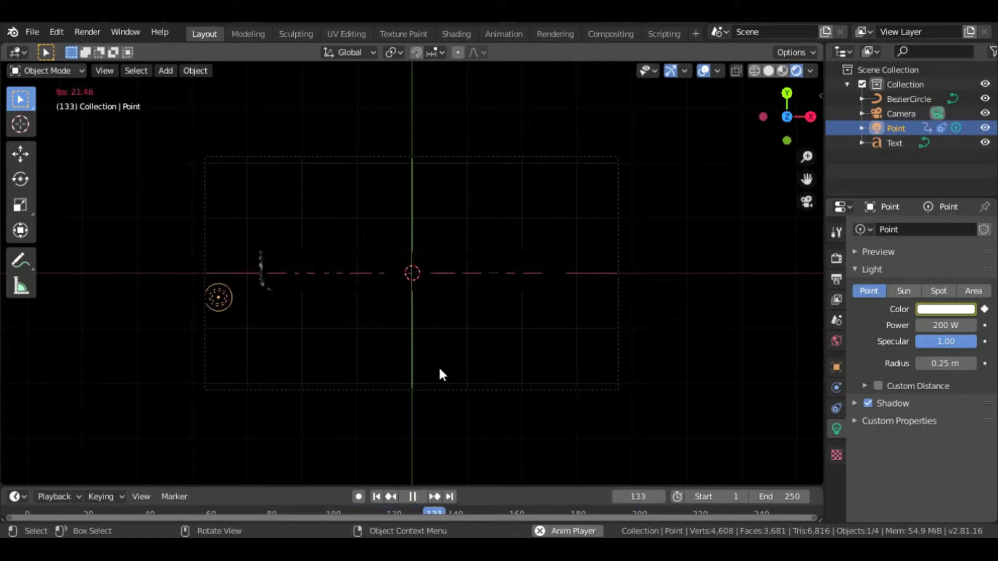
{"action": "key", "text": "space"}
{"action": "key", "text": "space"}
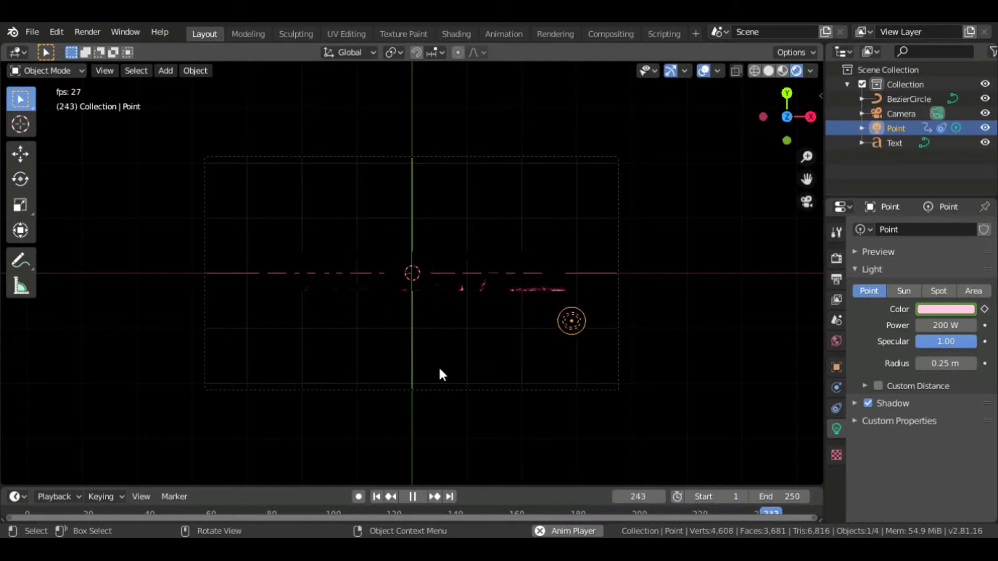
{"action": "key", "text": "space"}
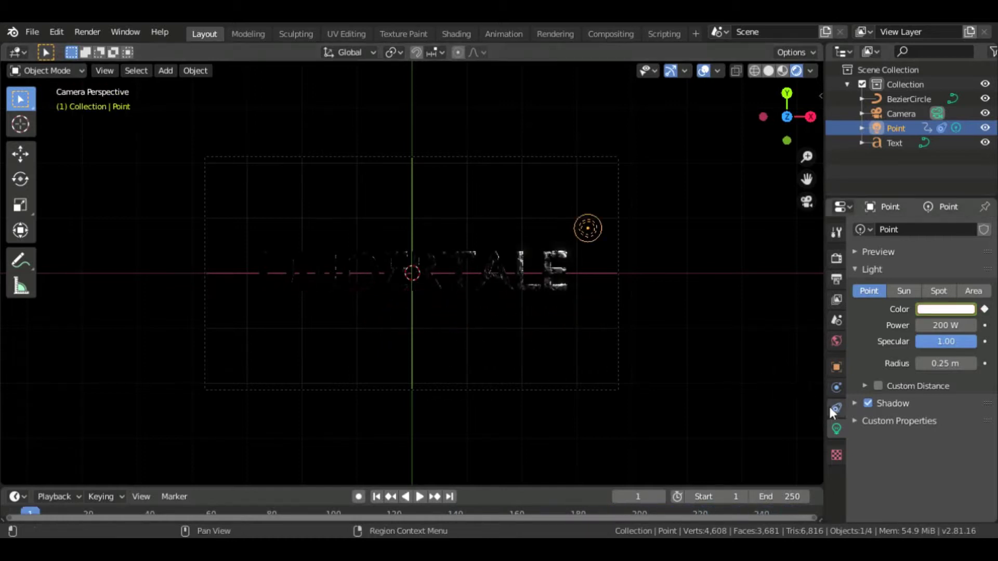
- Keyframe the light's Follow Path offset at 130.9 on frame 250, then return to frame 1
{"action": "left_click", "coordinate": [836, 408]}
{"action": "type", "text": "250"}
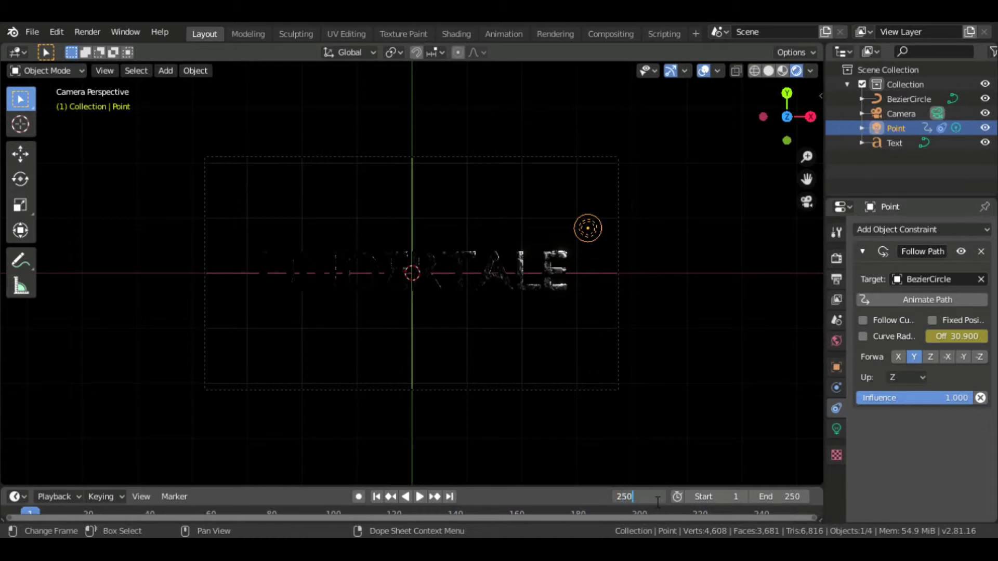
{"action": "key", "text": "Return"}
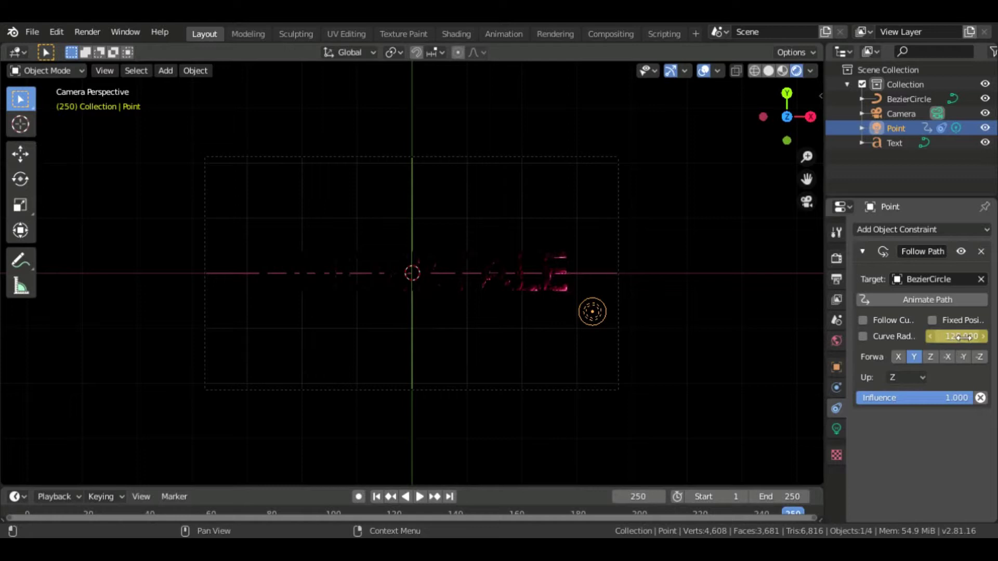
{"action": "left_click", "coordinate": [963, 337]}
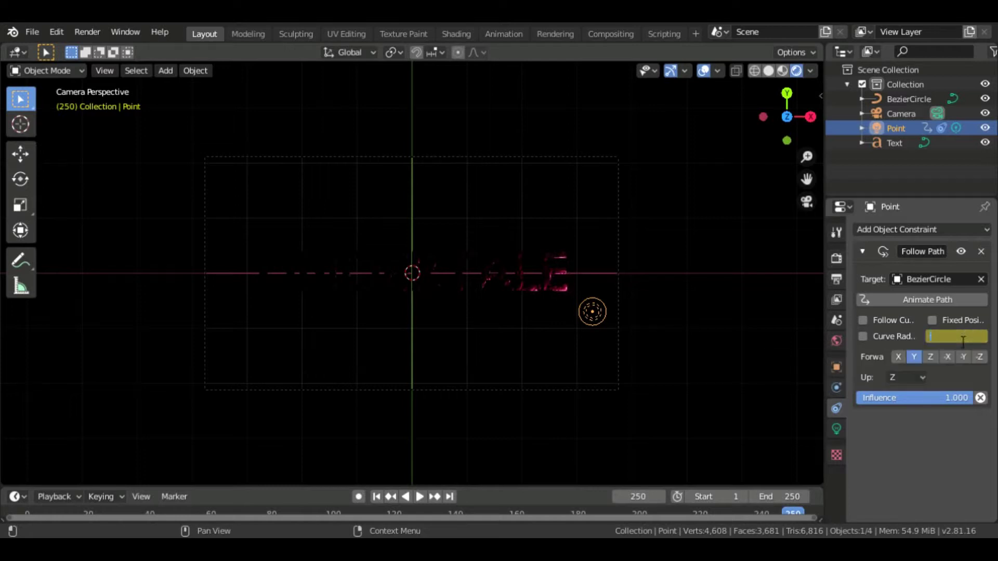
{"action": "type", "text": "130"}
{"action": "key", "text": "Return"}
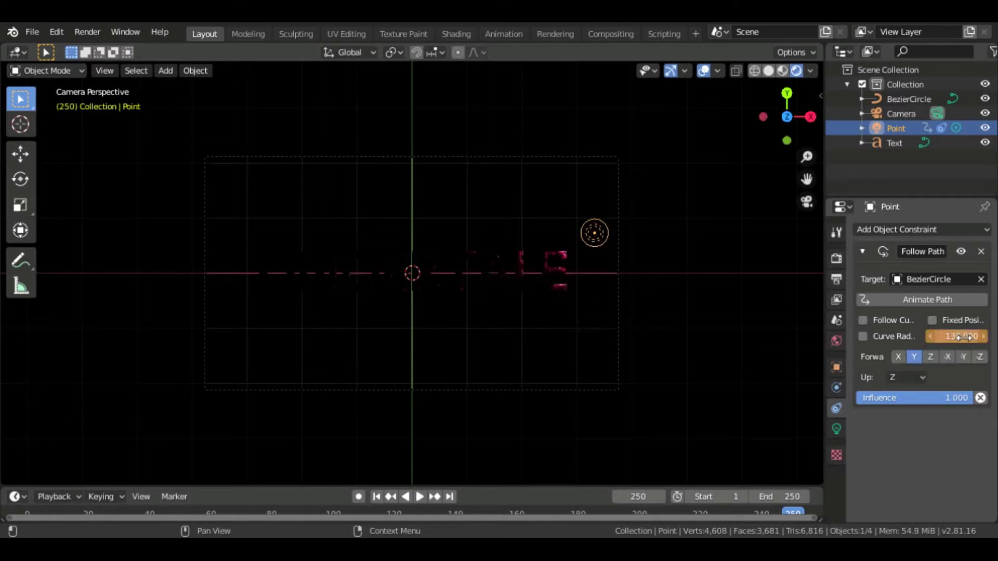
{"action": "left_click", "coordinate": [963, 337]}
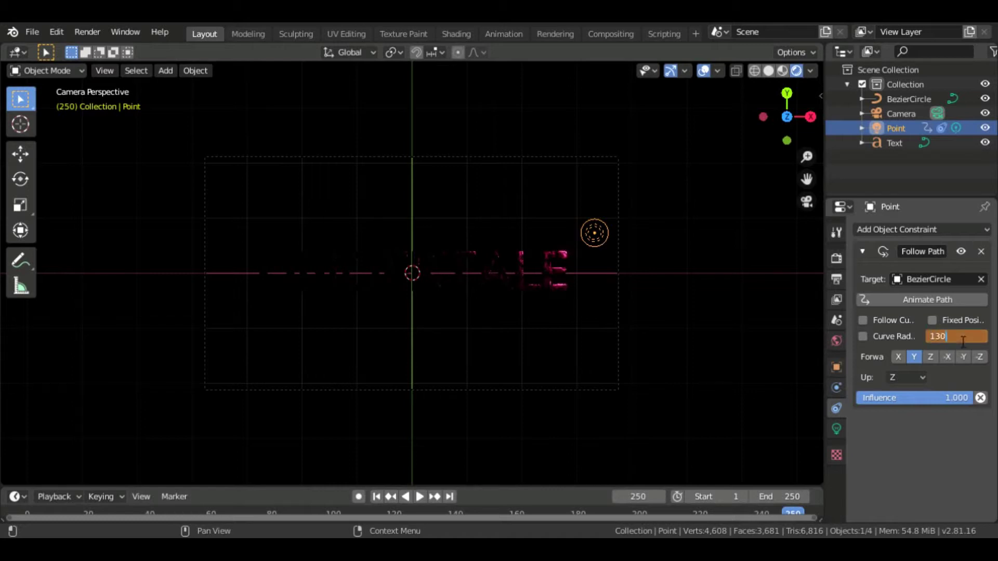
{"action": "type", "text": ".9"}
{"action": "key", "text": "Return"}
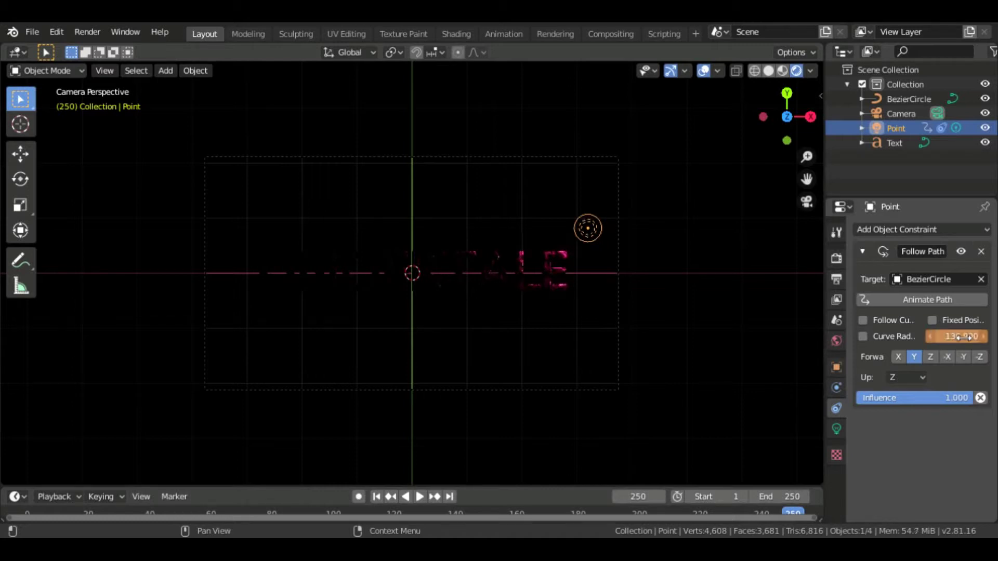
{"action": "right_click", "coordinate": [963, 337]}
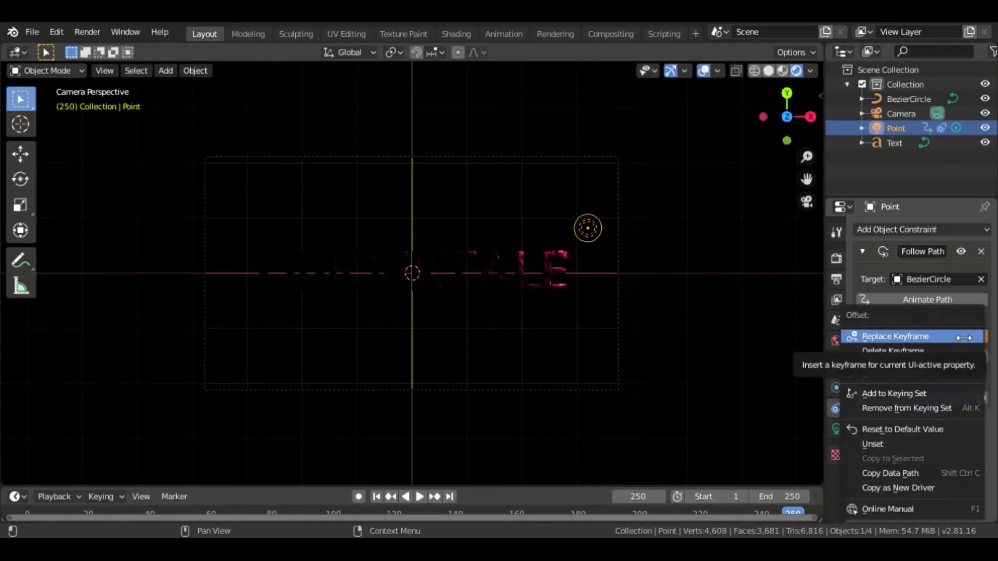
{"action": "left_click", "coordinate": [956, 337]}
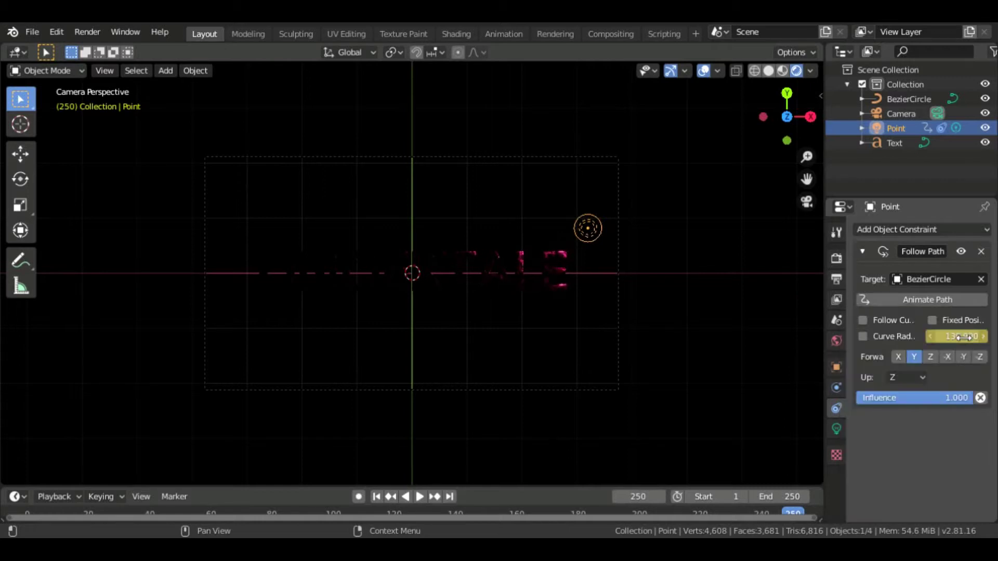
{"action": "left_click", "coordinate": [376, 496]}
- Replay the animation from frame 1 with the 3D viewport maximized to fill the window
{"action": "key", "text": "space"}
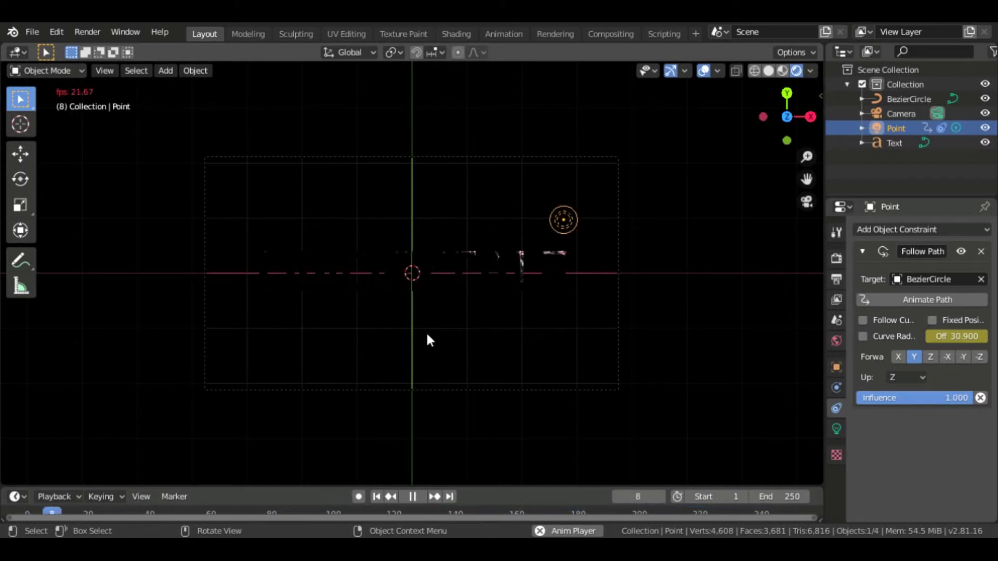
{"action": "key", "text": "space"}
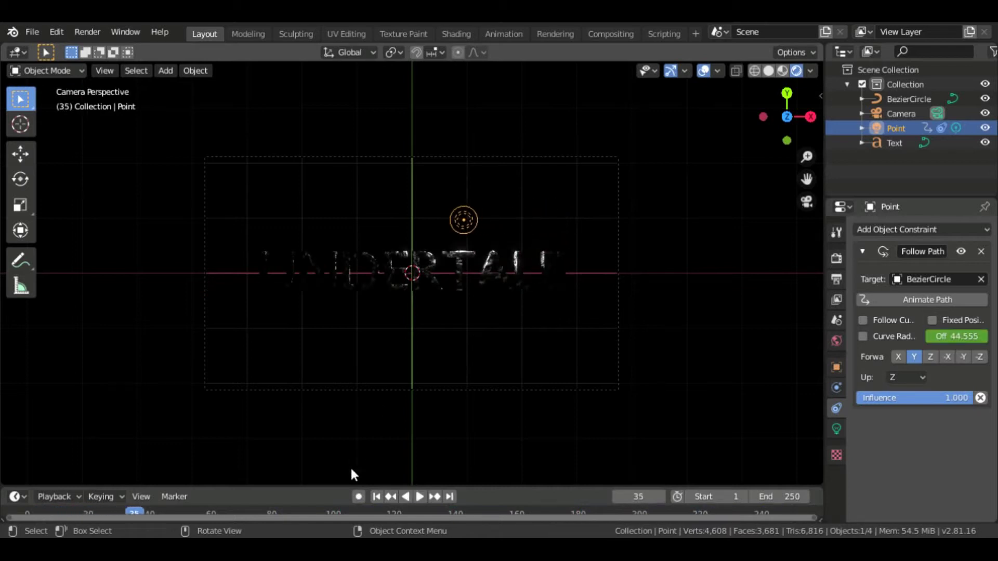
{"action": "left_click", "coordinate": [375, 496]}
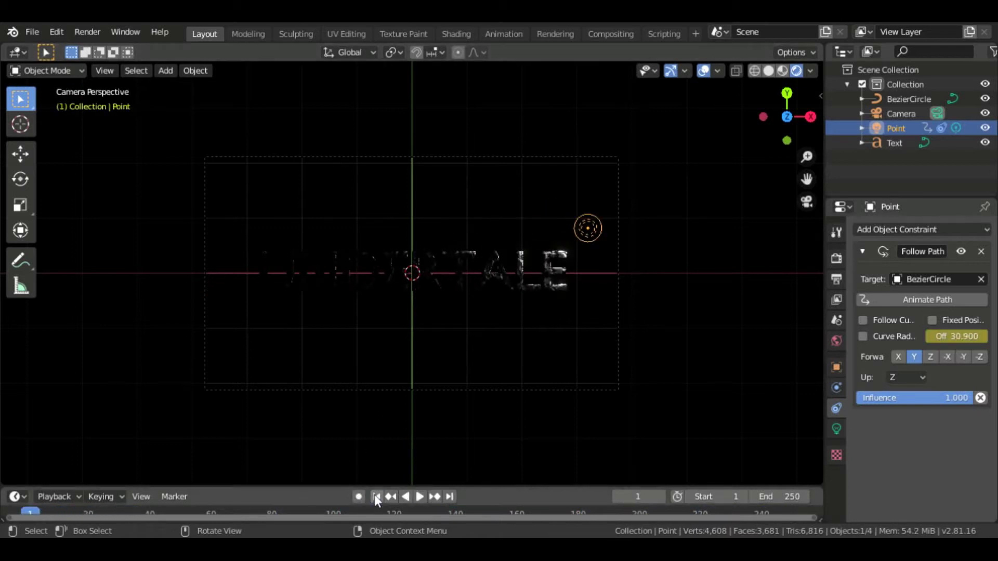
{"action": "key", "text": "space"}
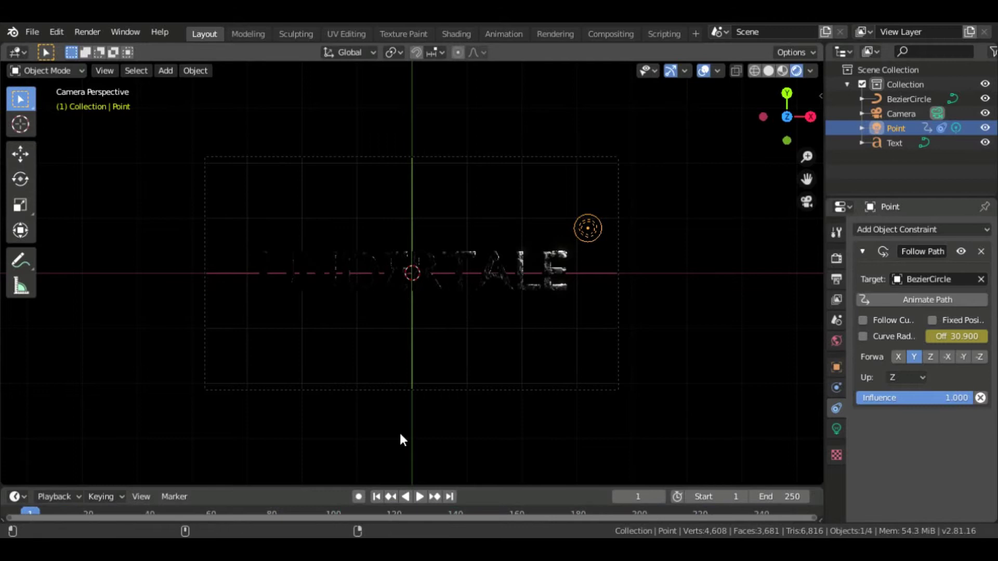
{"action": "key", "text": "ctrl+space"}
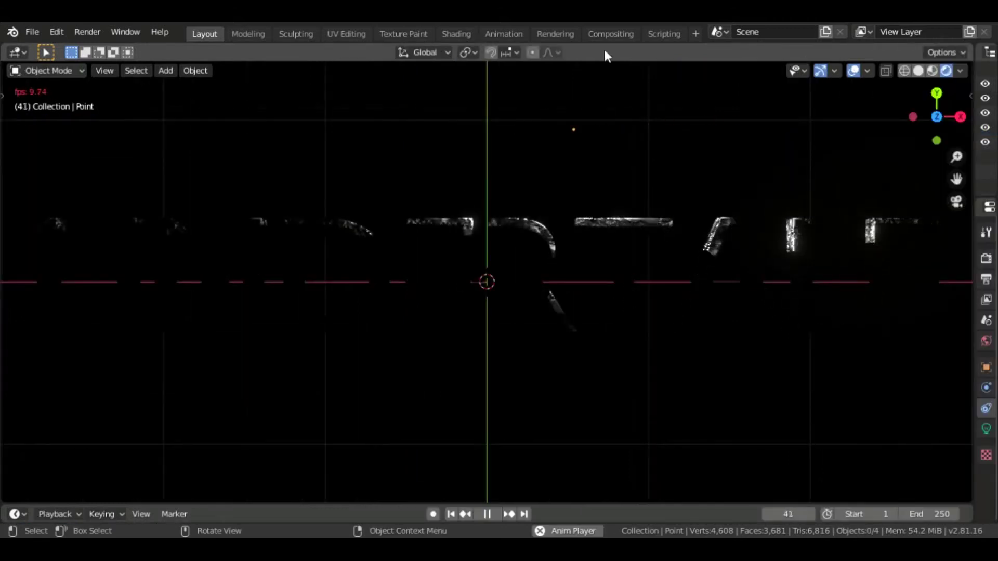